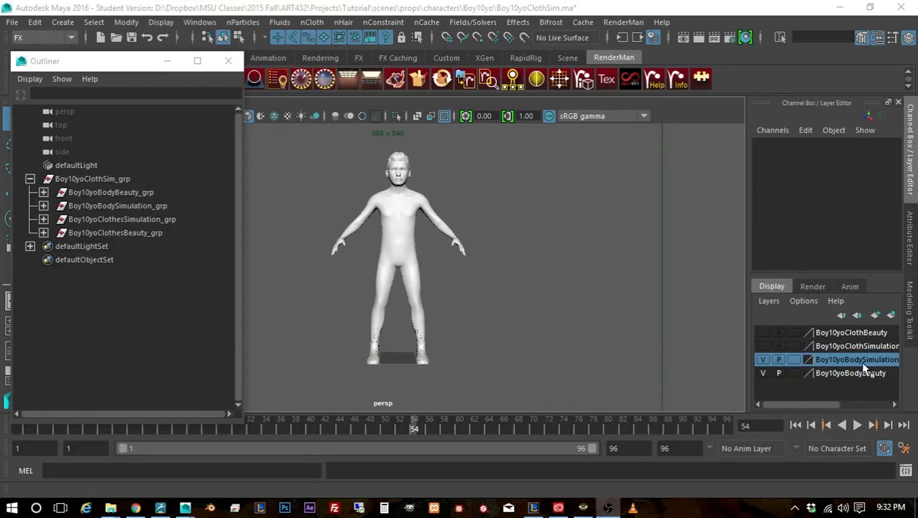
Compare the beauty and simulation bodies by toggling the visibility of the Boy10yoBodyBeauty and Boy10yoBodySimulation layers
{"action": "left_click", "coordinate": [856, 374]}
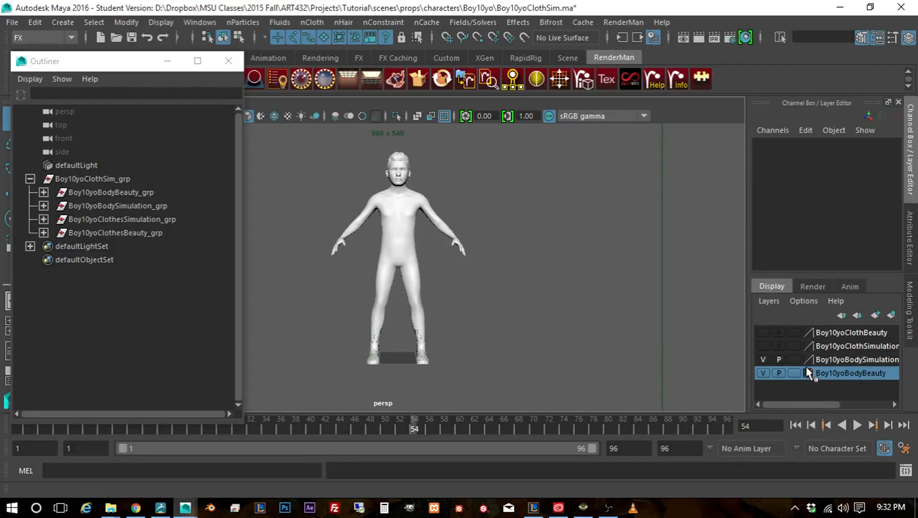
{"action": "left_click", "coordinate": [765, 374]}
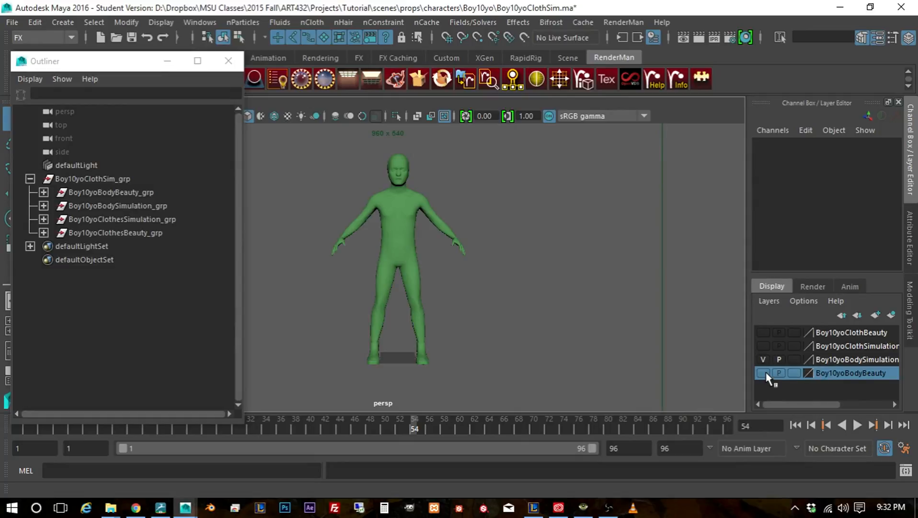
{"action": "left_click", "coordinate": [764, 373]}
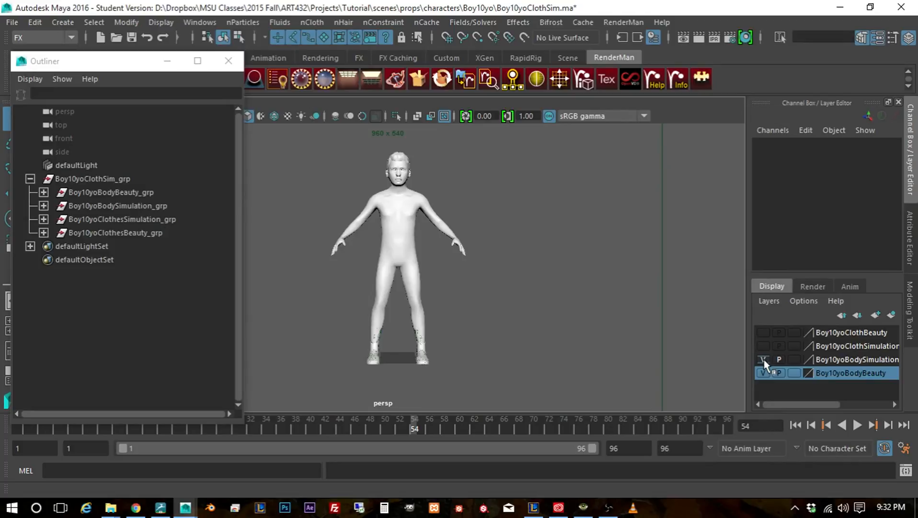
{"action": "left_click", "coordinate": [764, 359]}
{"action": "left_click", "coordinate": [764, 373]}
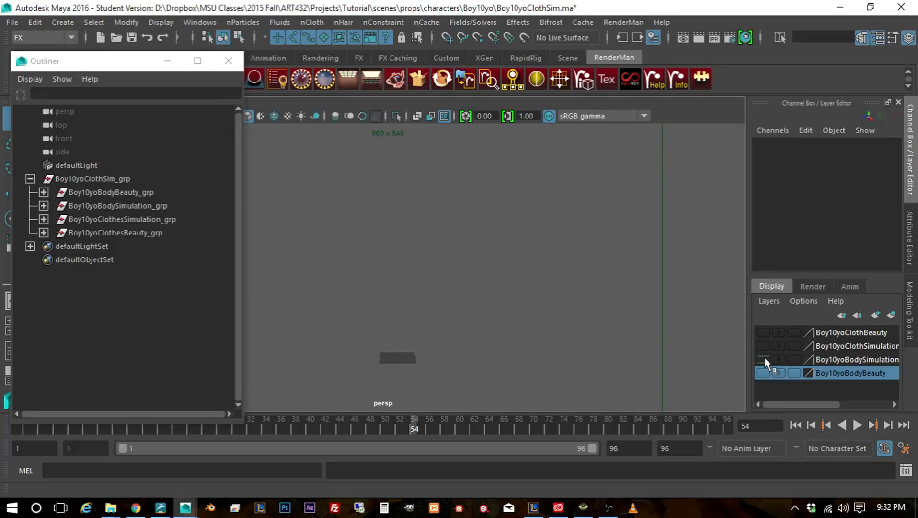
{"action": "left_click", "coordinate": [764, 359]}
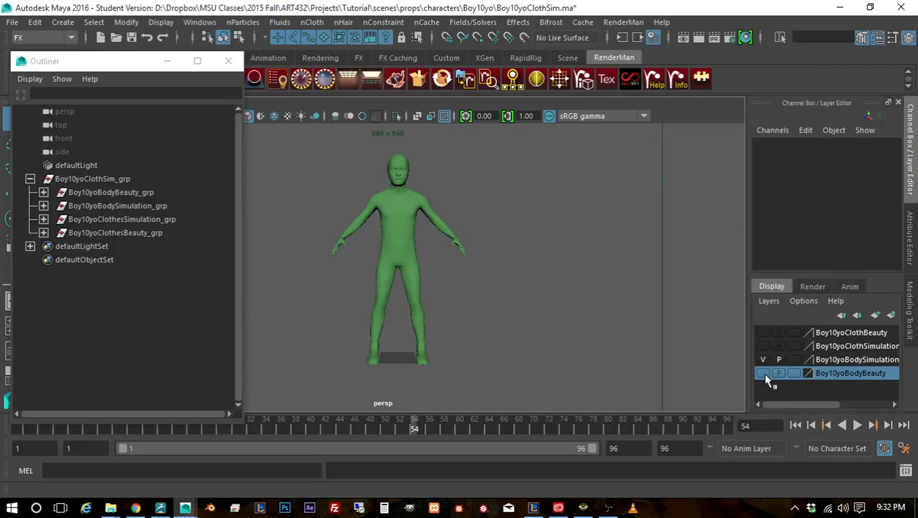
{"action": "left_click", "coordinate": [764, 373]}
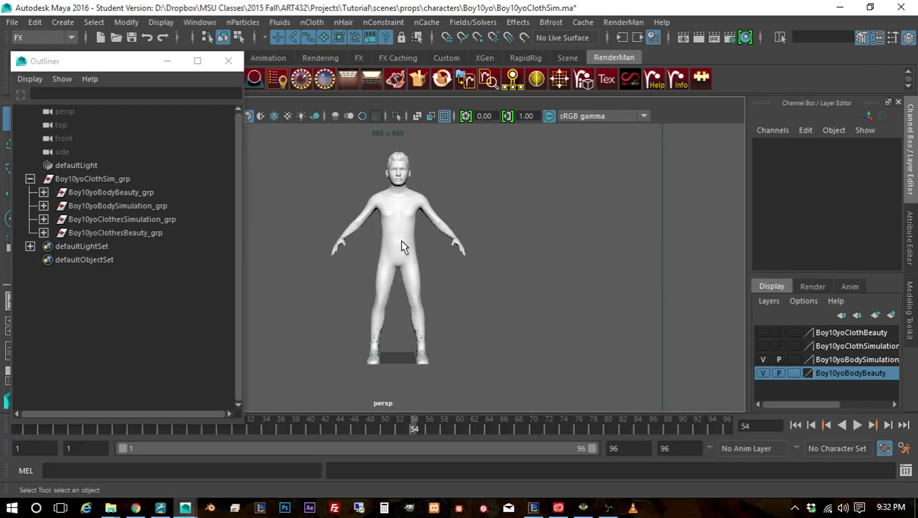
{"action": "left_click", "coordinate": [830, 361]}
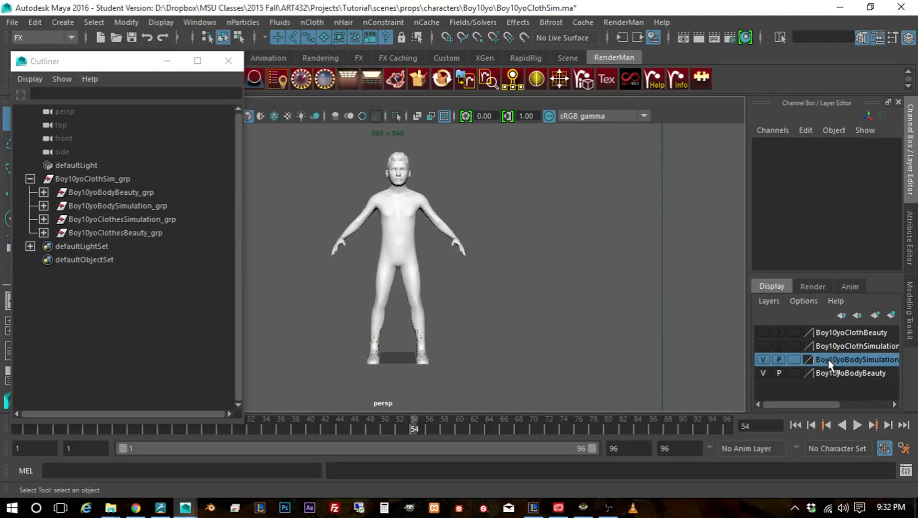
{"action": "left_click", "coordinate": [833, 373]}
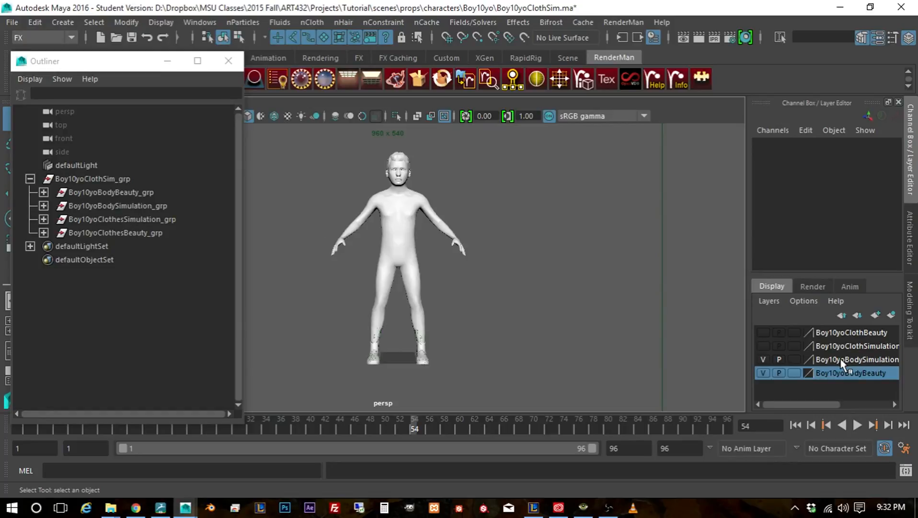
{"action": "left_click", "coordinate": [842, 364]}
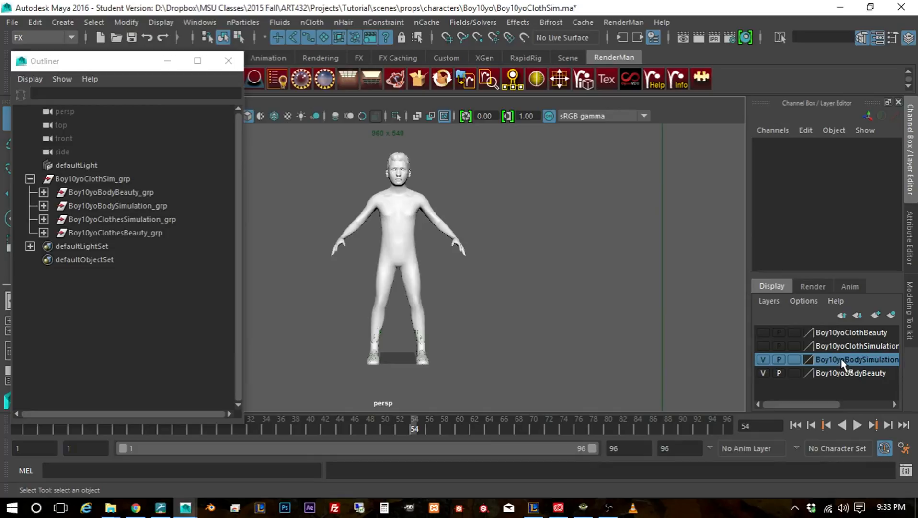
{"action": "mouse_move", "coordinate": [842, 359]}
{"action": "left_mouse_down"}
{"action": "mouse_move", "coordinate": [847, 346]}
{"action": "mouse_move", "coordinate": [839, 371]}
{"action": "left_mouse_up"}
Expand Boy10yoBodyBeauty_grp and Boy10yoBodySimulation_grp in the Outliner and compare the meshes they contain
{"action": "left_click_drag", "start_coordinate": [114, 59], "coordinate": [157, 65]}
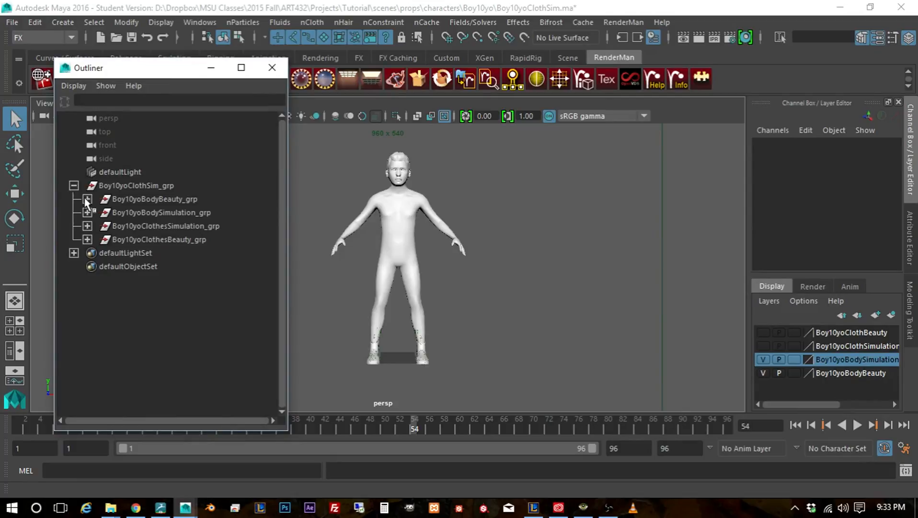
{"action": "left_click", "coordinate": [87, 199]}
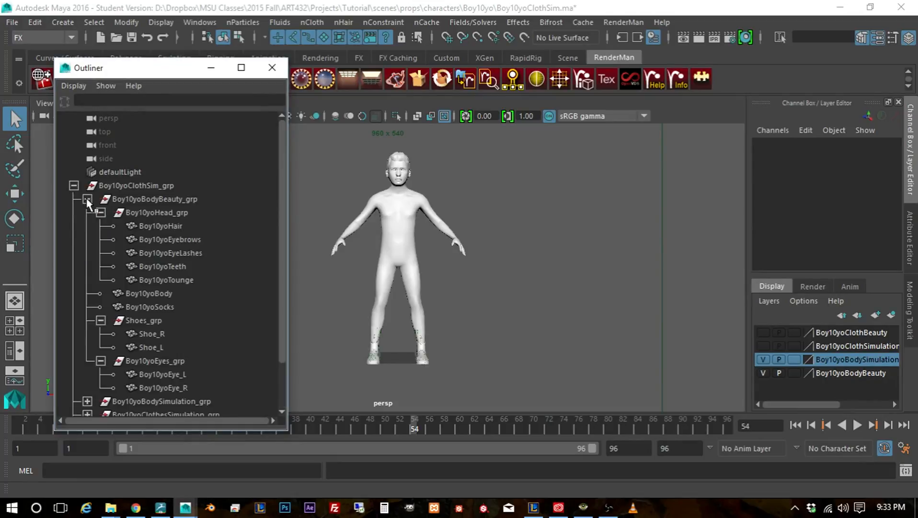
{"action": "left_click_drag", "start_coordinate": [139, 68], "coordinate": [142, 37]}
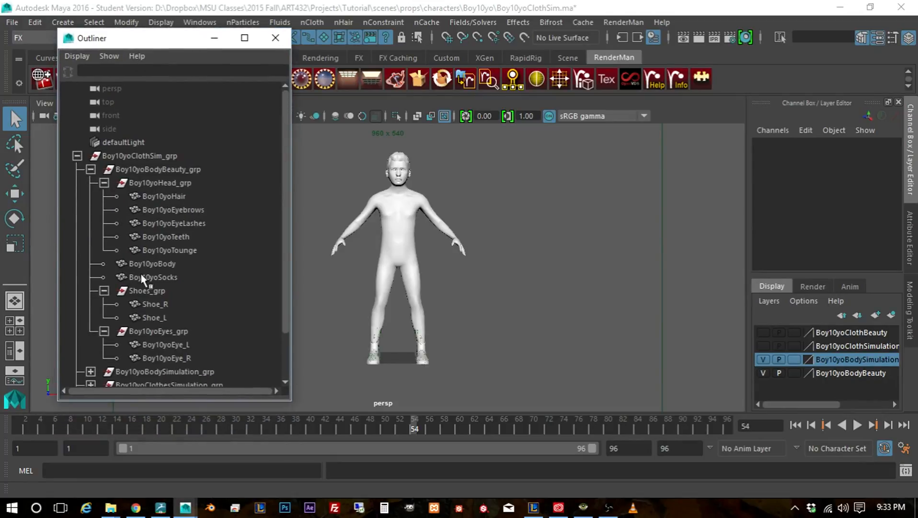
{"action": "scroll", "coordinate": [142, 280], "scroll_direction": "down", "scroll_amount": 2}
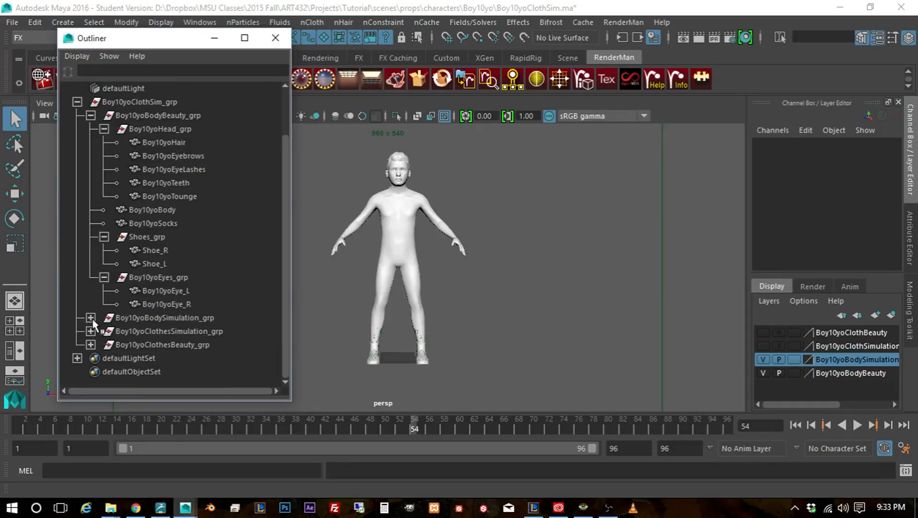
{"action": "left_click", "coordinate": [90, 318]}
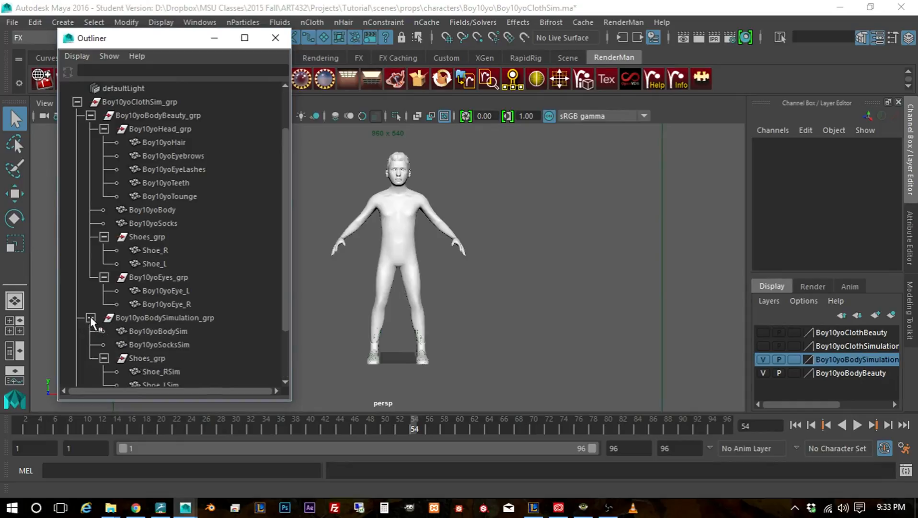
{"action": "scroll", "coordinate": [110, 324], "scroll_direction": "down", "scroll_amount": 3}
{"action": "scroll", "coordinate": [109, 324], "scroll_direction": "up", "scroll_amount": 4}
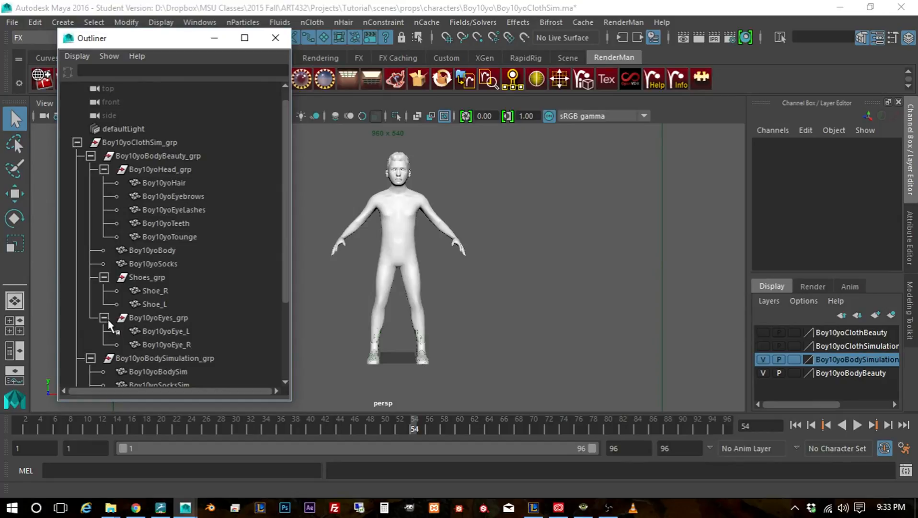
{"action": "scroll", "coordinate": [128, 328], "scroll_direction": "down", "scroll_amount": 4}
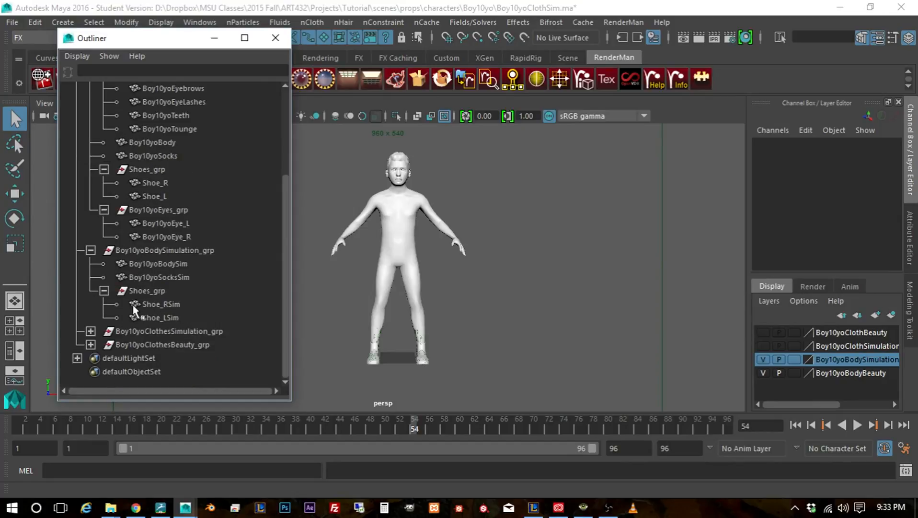
Switch to the Rigging tool set and wrap Boy10yoBodySim to Boy10yoBody with Exclusive bind and Auto weight threshold enabled and Volume falloff
{"action": "left_click", "coordinate": [148, 265]}
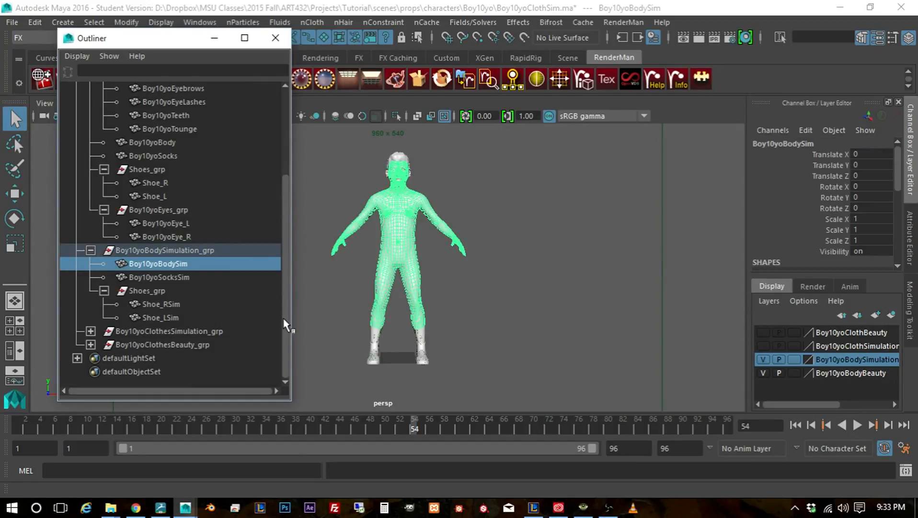
{"action": "left_click_drag", "start_coordinate": [286, 326], "coordinate": [283, 254]}
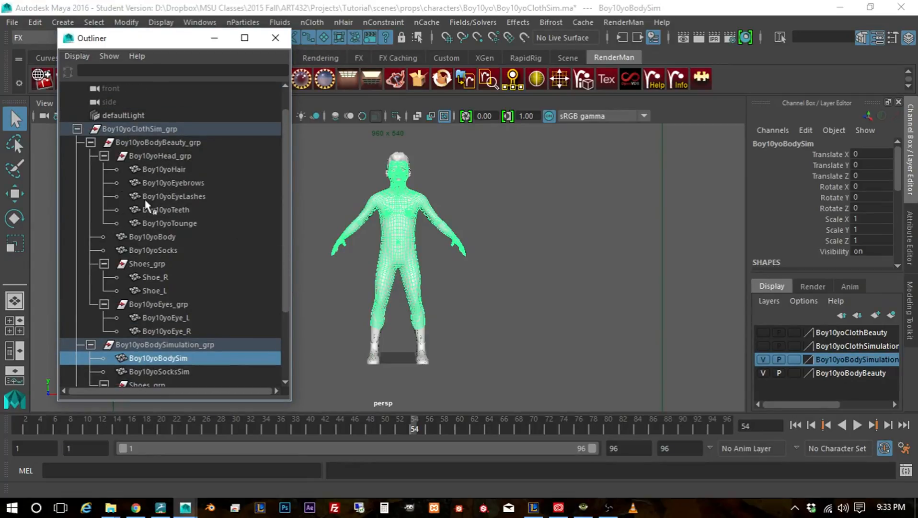
{"action": "left_click", "coordinate": [154, 239], "text": "ctrl"}
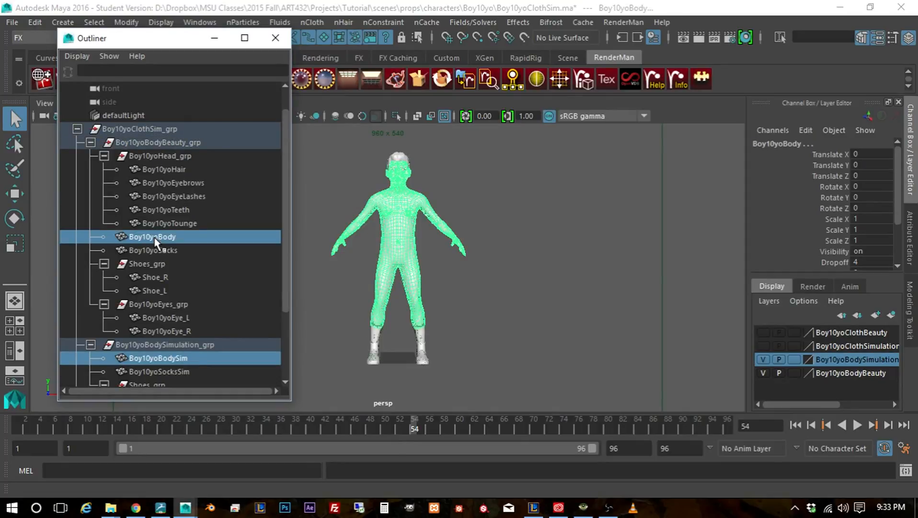
{"action": "left_click_drag", "start_coordinate": [215, 46], "coordinate": [758, 96]}
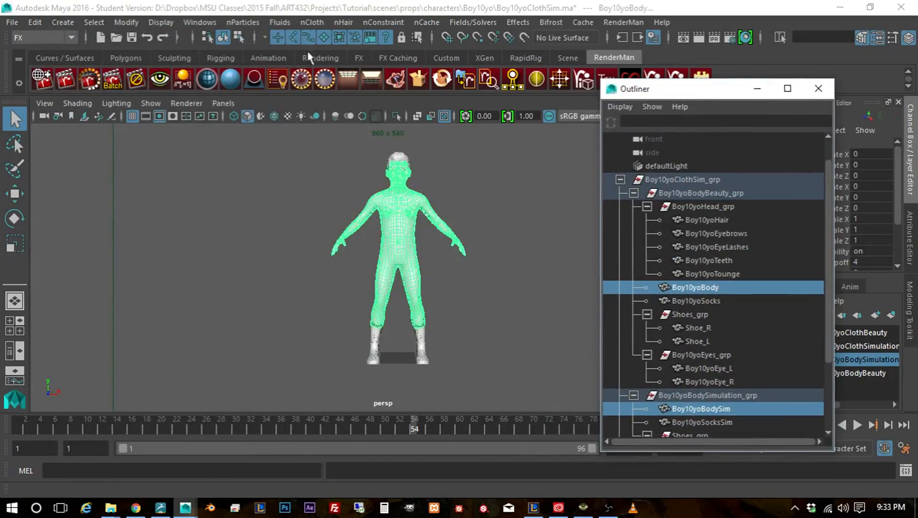
{"action": "left_click", "coordinate": [383, 25]}
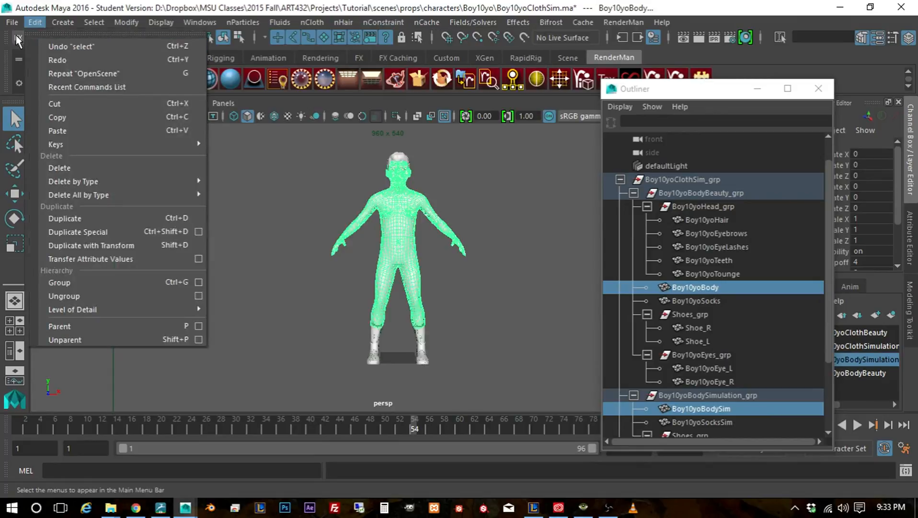
{"action": "left_click", "coordinate": [29, 37]}
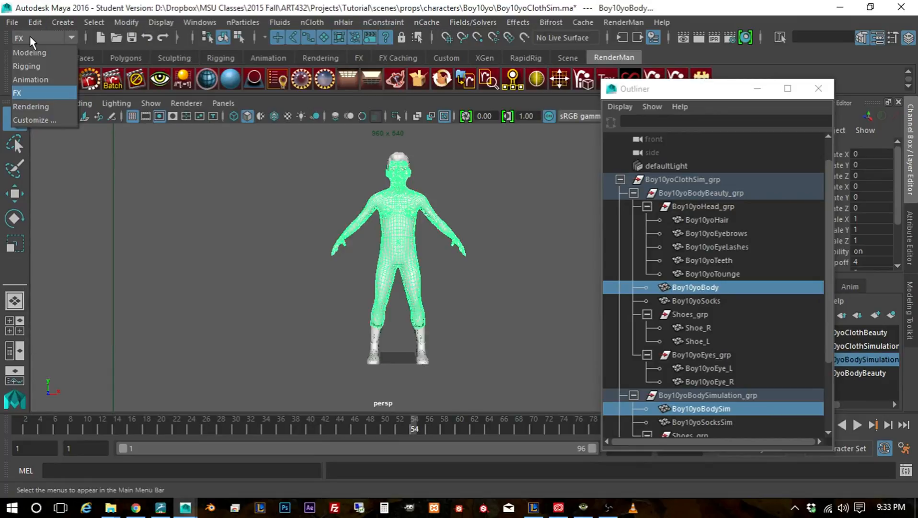
{"action": "left_click", "coordinate": [31, 66]}
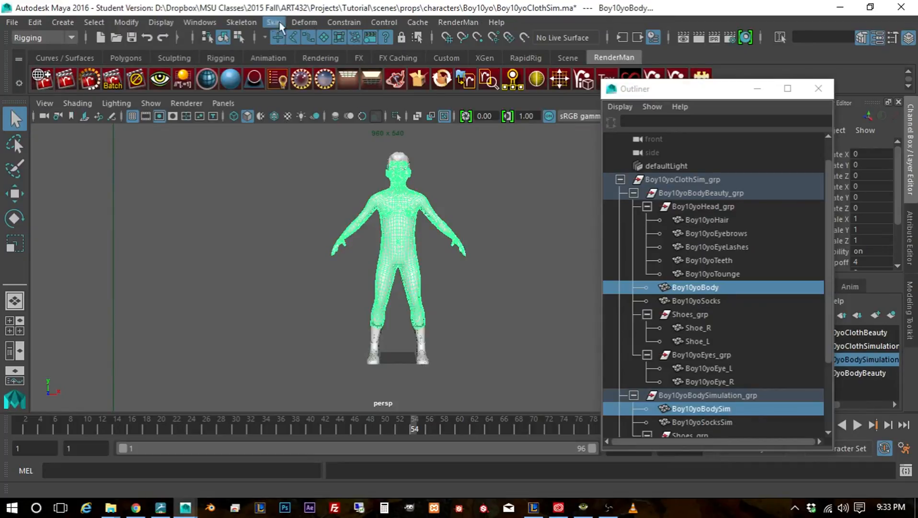
{"action": "left_click", "coordinate": [303, 23]}
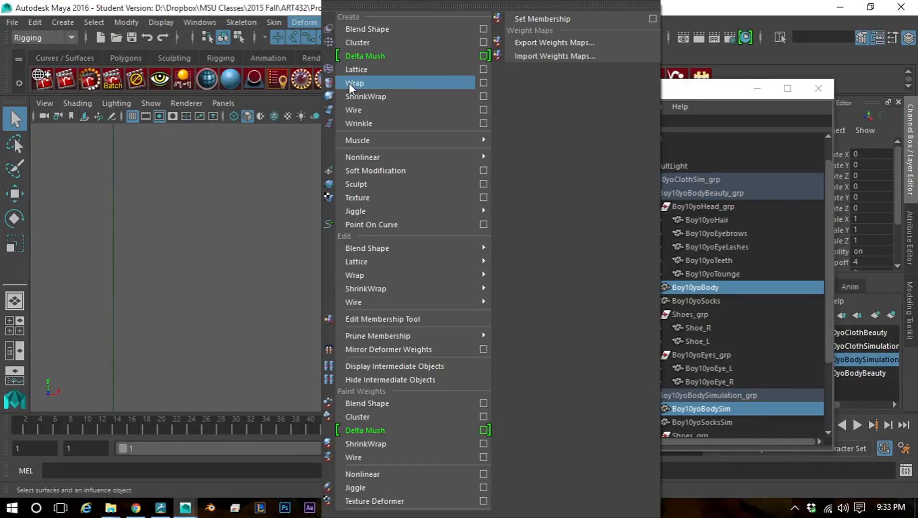
{"action": "left_click", "coordinate": [483, 83]}
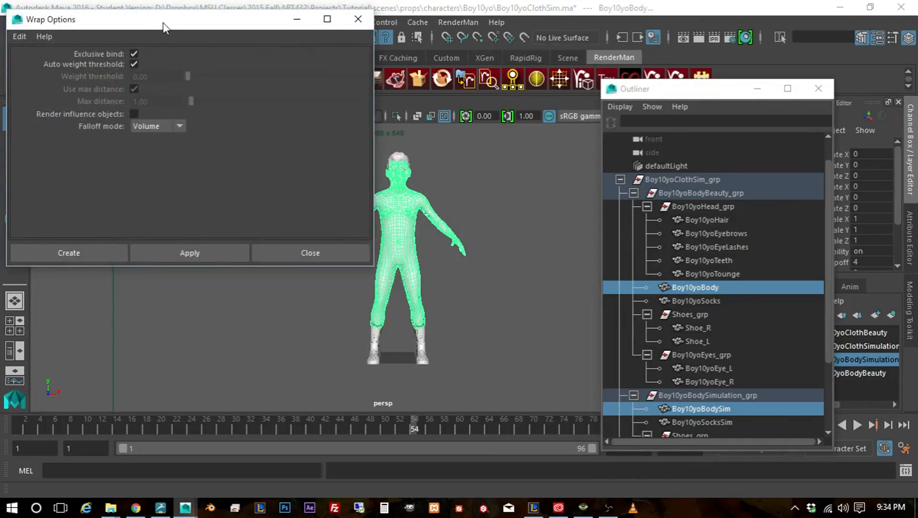
{"action": "mouse_move", "coordinate": [163, 22]}
{"action": "left_mouse_down"}
{"action": "mouse_move", "coordinate": [257, 112]}
{"action": "mouse_move", "coordinate": [173, 67]}
{"action": "mouse_move", "coordinate": [161, 46]}
{"action": "mouse_move", "coordinate": [166, 34]}
{"action": "left_mouse_up"}
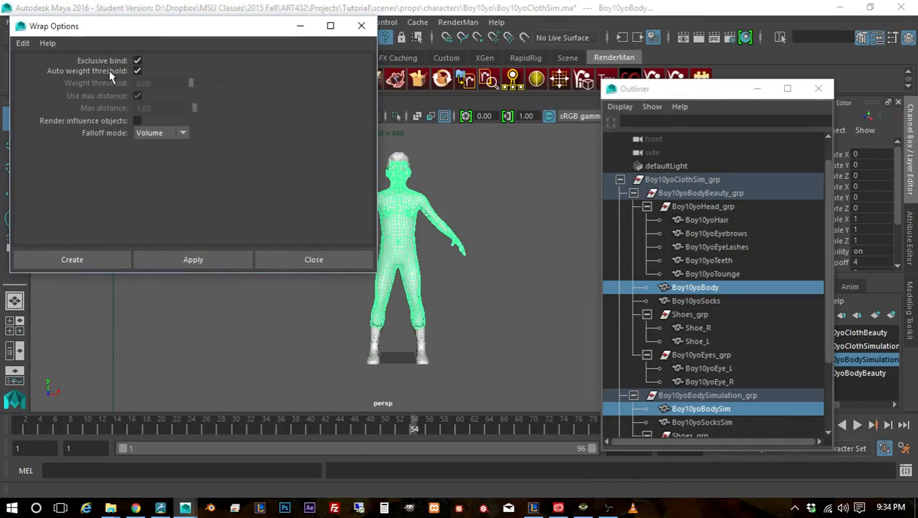
{"action": "left_click", "coordinate": [138, 71]}
{"action": "left_click", "coordinate": [201, 264]}
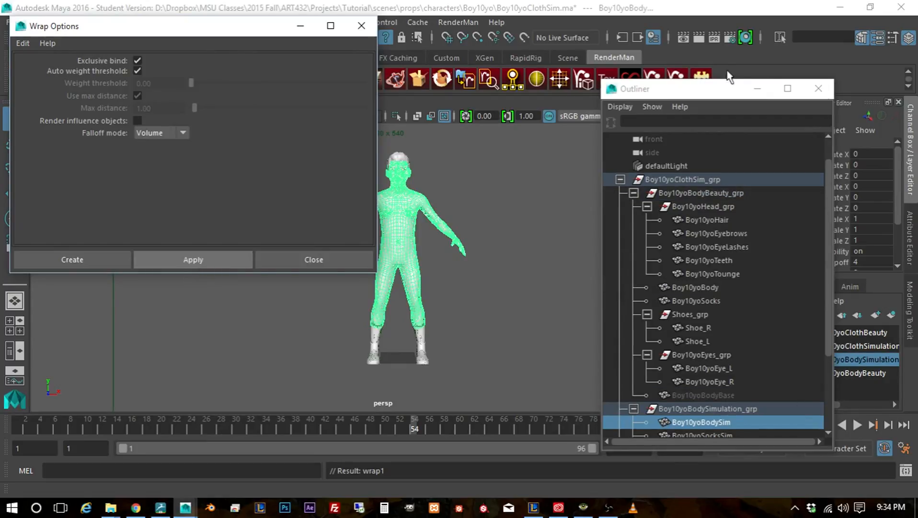
Wrap the simulation socks, Boy10yoSocksSim, to Boy10yoSocks using the same wrap options
{"action": "left_click_drag", "start_coordinate": [724, 94], "coordinate": [689, 42]}
{"action": "scroll", "coordinate": [667, 248], "scroll_direction": "down", "scroll_amount": 3}
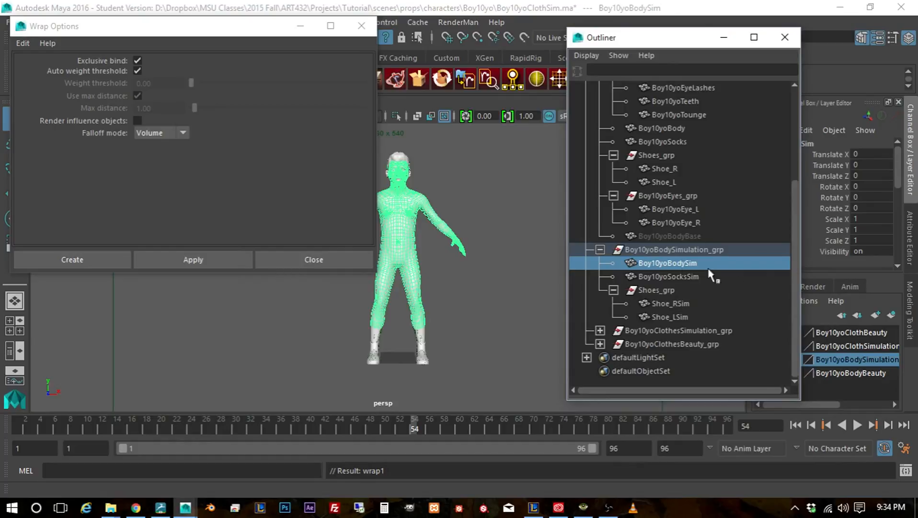
{"action": "left_click", "coordinate": [676, 277]}
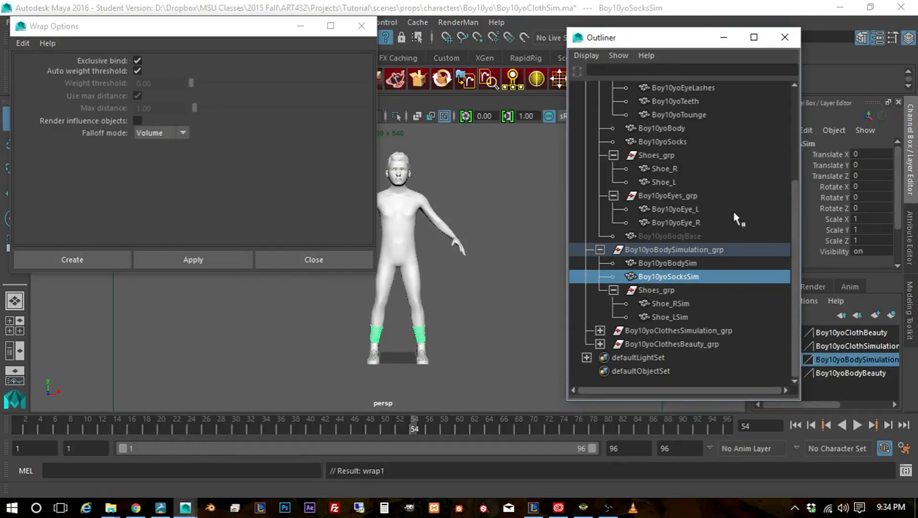
{"action": "left_click", "coordinate": [679, 143], "text": "ctrl"}
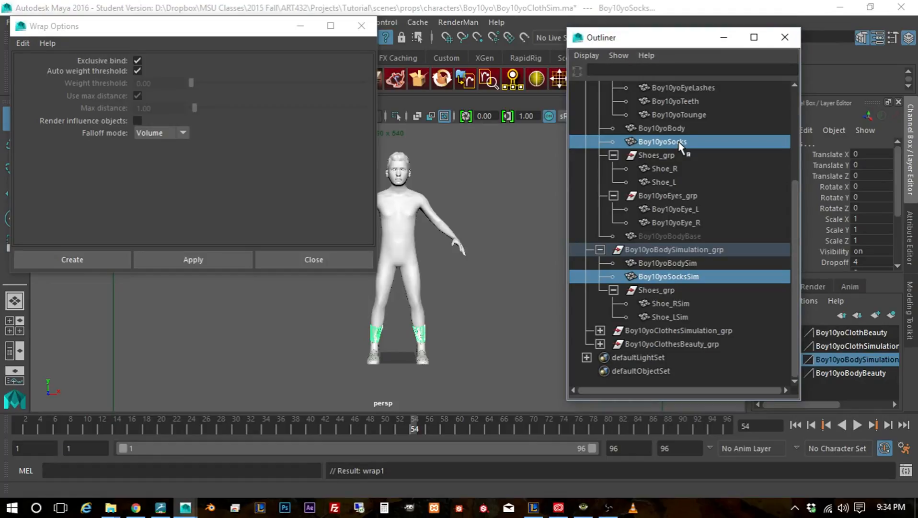
{"action": "left_click", "coordinate": [191, 260]}
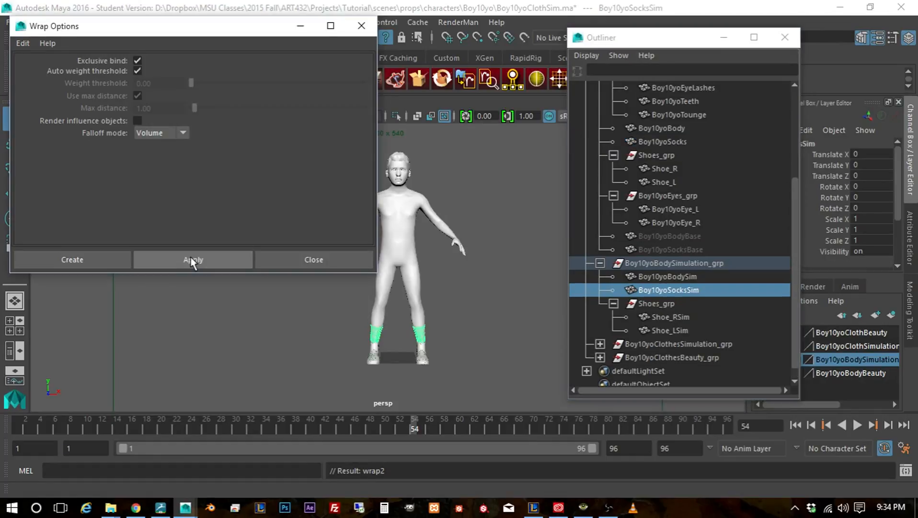
Wrap the right simulation shoe, Shoe_RSim, to Shoe_R using the same wrap options
{"action": "left_click", "coordinate": [662, 316]}
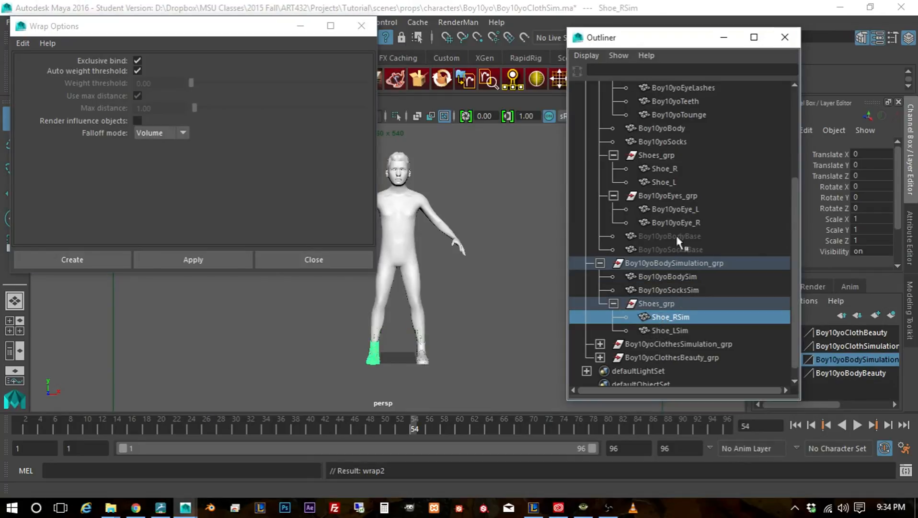
{"action": "left_click", "coordinate": [666, 170], "text": "ctrl"}
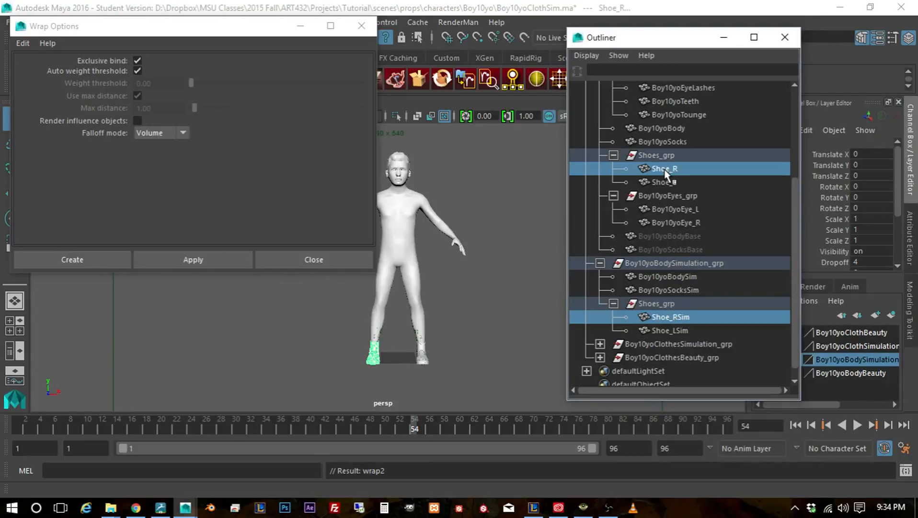
{"action": "left_click", "coordinate": [226, 262]}
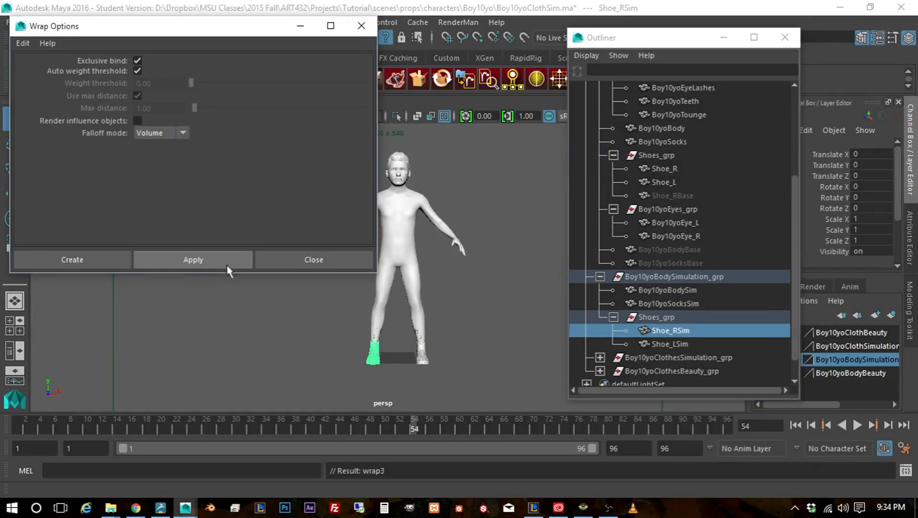
Wrap the left simulation shoe, Shoe_LSim, to Shoe_L using the same wrap options, and close the wrap options
{"action": "left_click", "coordinate": [666, 345]}
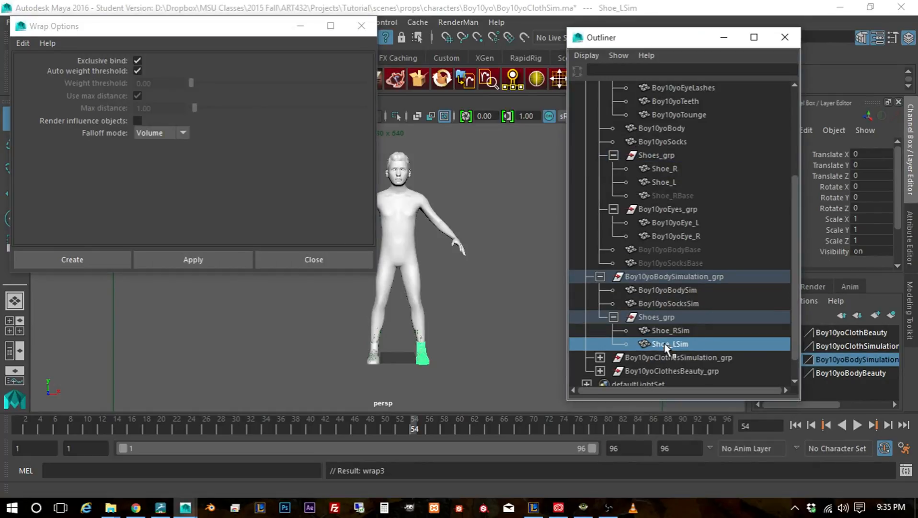
{"action": "left_click", "coordinate": [663, 182], "text": "ctrl"}
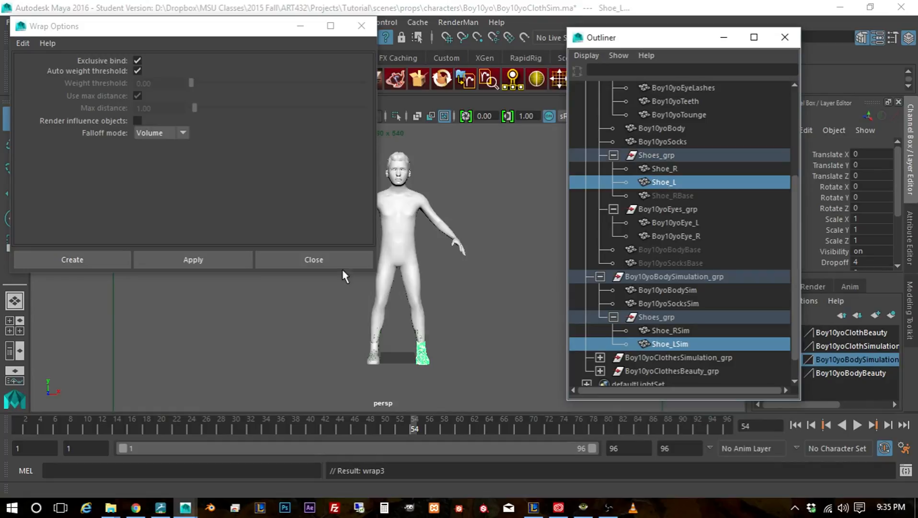
{"action": "left_click", "coordinate": [196, 259]}
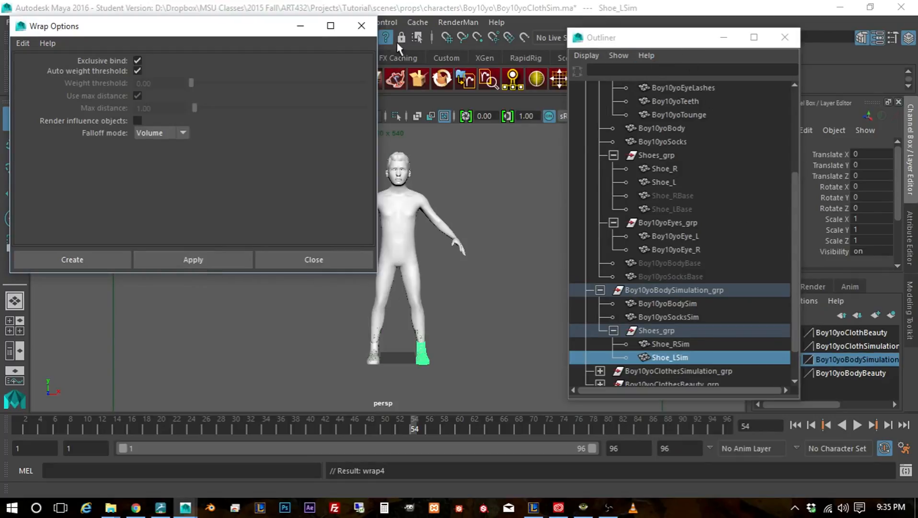
{"action": "left_click_drag", "start_coordinate": [633, 43], "coordinate": [917, 64]}
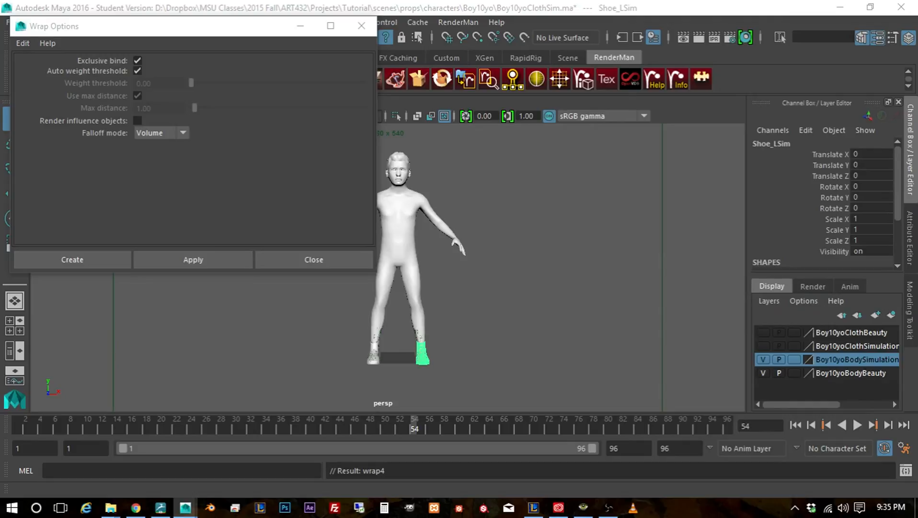
{"action": "left_click", "coordinate": [363, 25]}
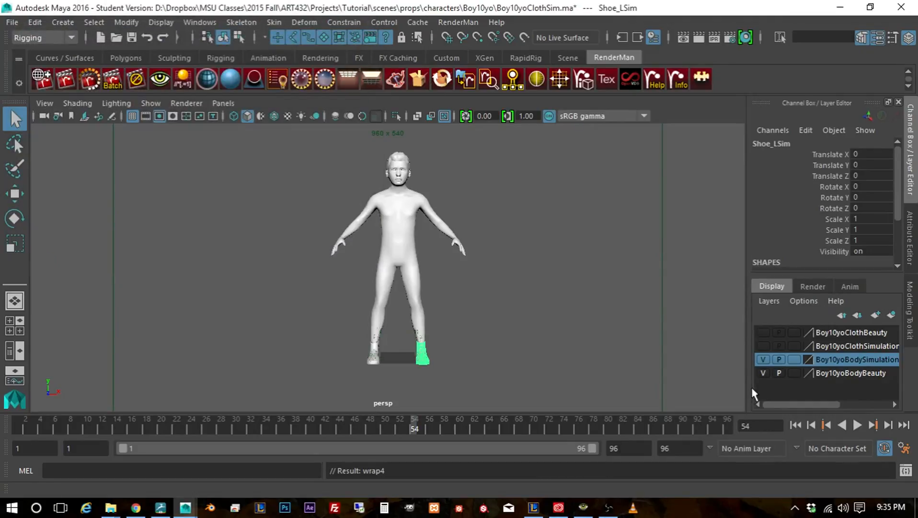
Hide the Boy10yoBodySimulation layer and render the framed beauty character with RenderMan to check how its meshes appear
{"action": "left_click", "coordinate": [763, 360]}
{"action": "right_click_drag", "start_coordinate": [479, 276], "coordinate": [529, 288], "text": "alt"}
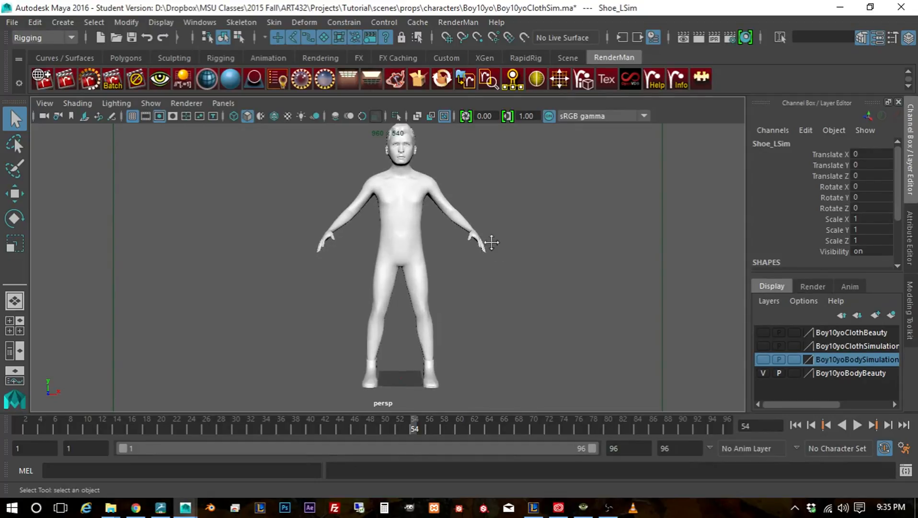
{"action": "middle_click_drag", "start_coordinate": [492, 243], "coordinate": [484, 261], "text": "alt"}
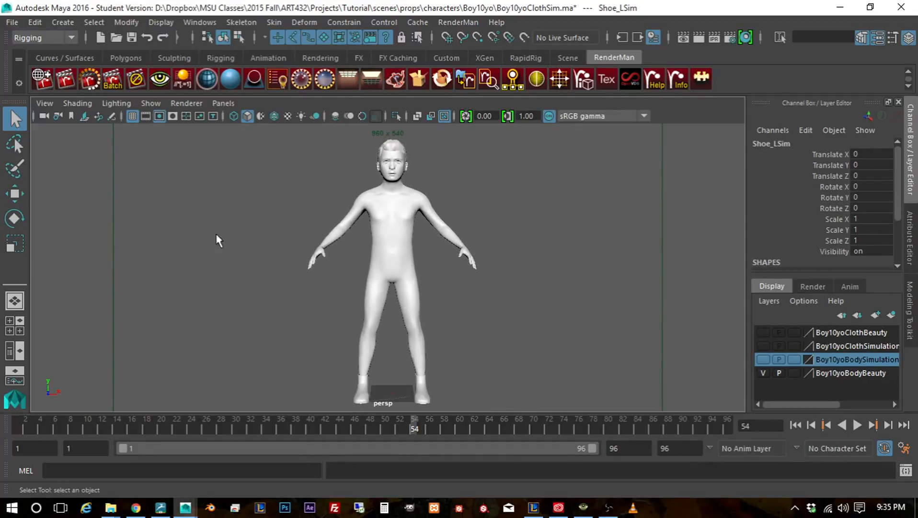
{"action": "left_click", "coordinate": [71, 87]}
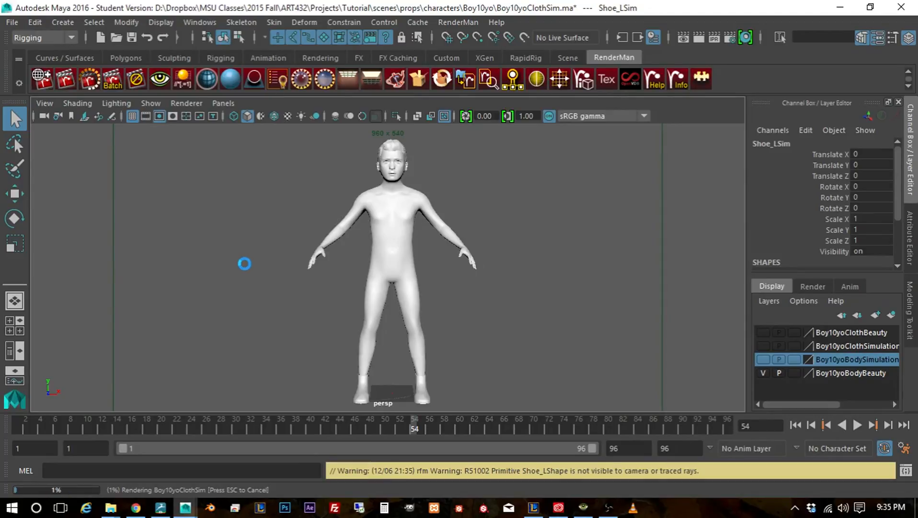
{"action": "left_click", "coordinate": [584, 509]}
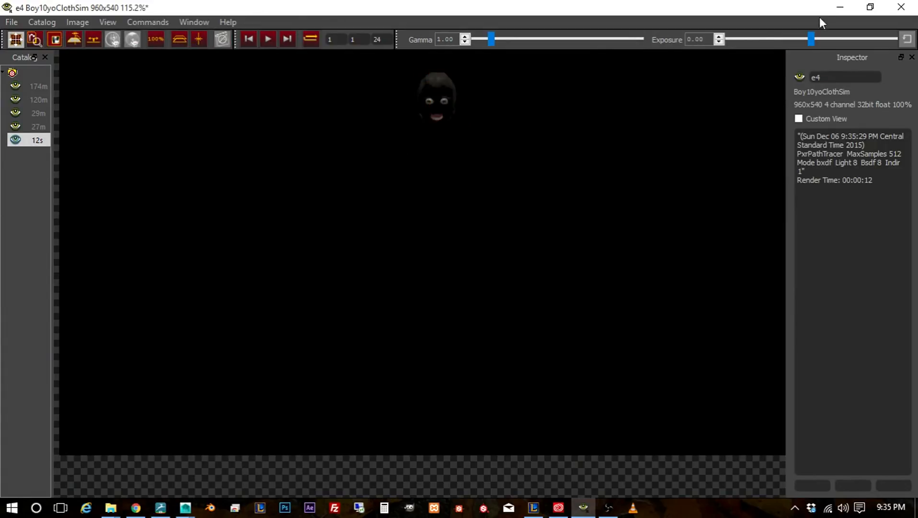
{"action": "left_click", "coordinate": [841, 8]}
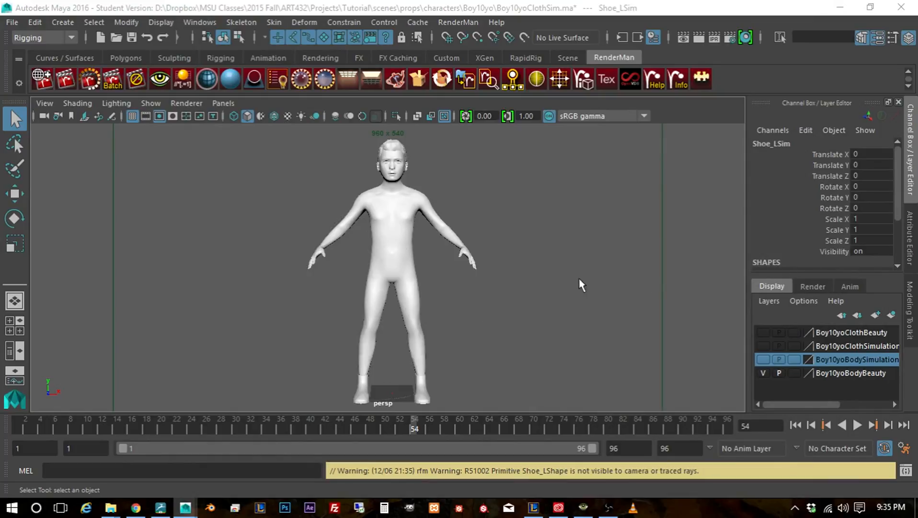
Enable Motion Blur, Primary Visibility, Visible In Reflections and Visible In Refractions in the render stats of Boy10yoBody
{"action": "left_click", "coordinate": [911, 245]}
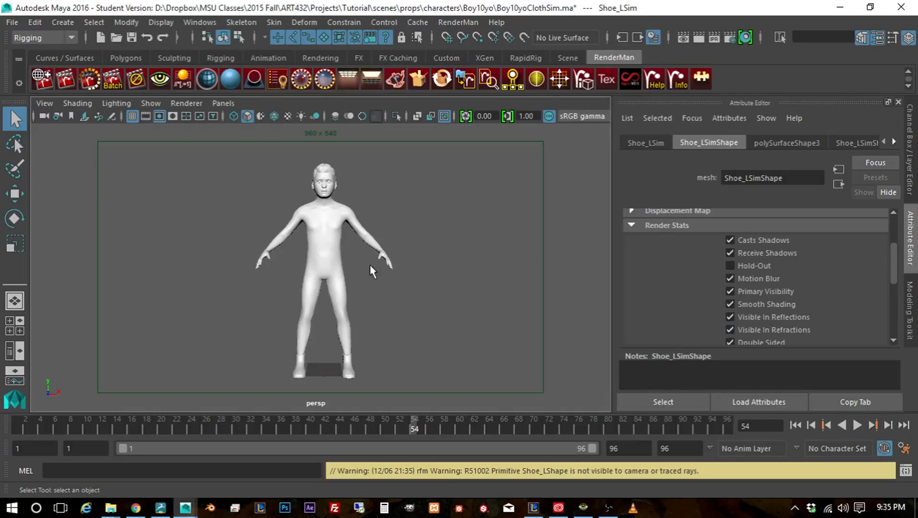
{"action": "left_click", "coordinate": [325, 234]}
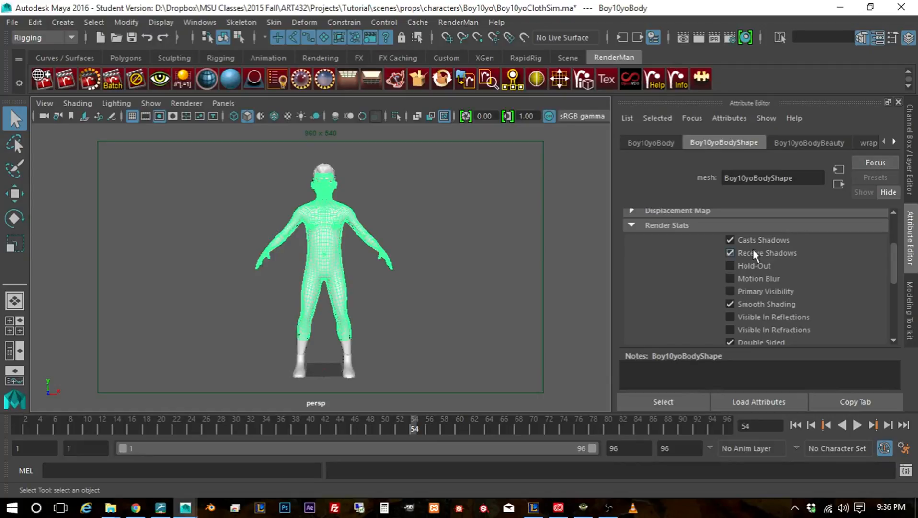
{"action": "left_click", "coordinate": [730, 279]}
{"action": "left_click", "coordinate": [730, 291]}
{"action": "left_click", "coordinate": [731, 317]}
{"action": "left_click", "coordinate": [730, 330]}
{"action": "left_click_drag", "start_coordinate": [774, 348], "coordinate": [777, 376]}
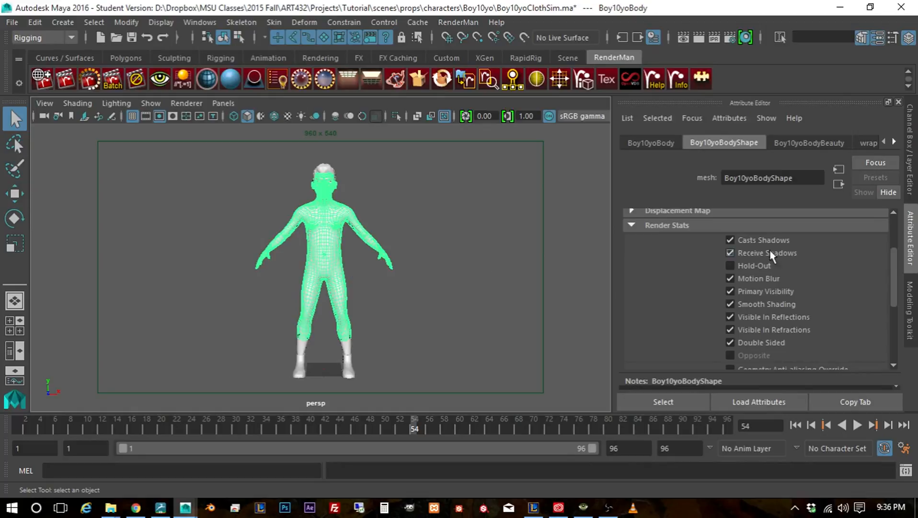
Enable Casts Shadows, Receive Shadows, Primary Visibility and Visible In Reflections in the render stats of Boy10yoSocks
{"action": "left_click_drag", "start_coordinate": [917, 123], "coordinate": [141, 74]}
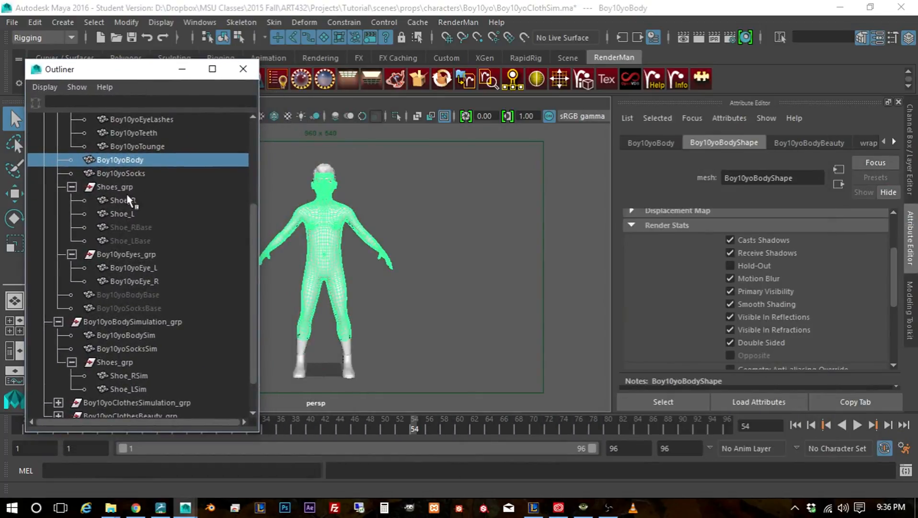
{"action": "left_click", "coordinate": [126, 175]}
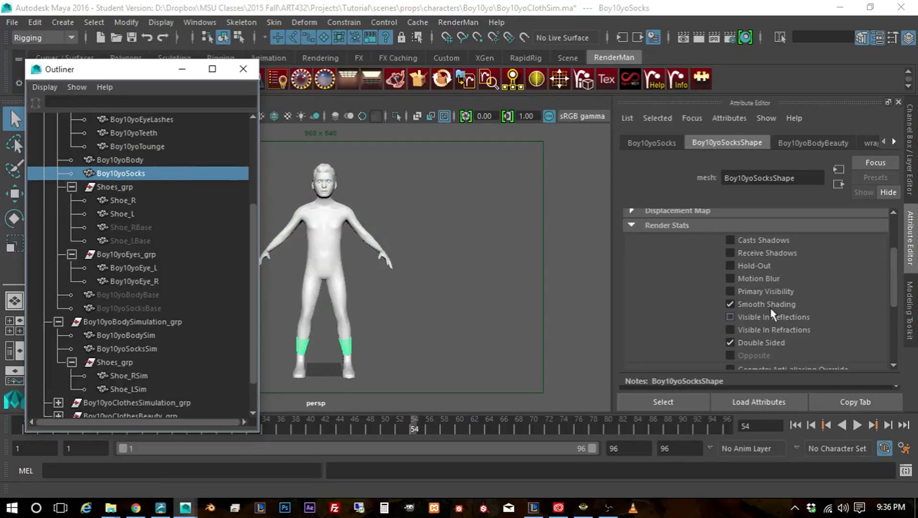
{"action": "left_click", "coordinate": [730, 241]}
{"action": "left_click", "coordinate": [730, 252]}
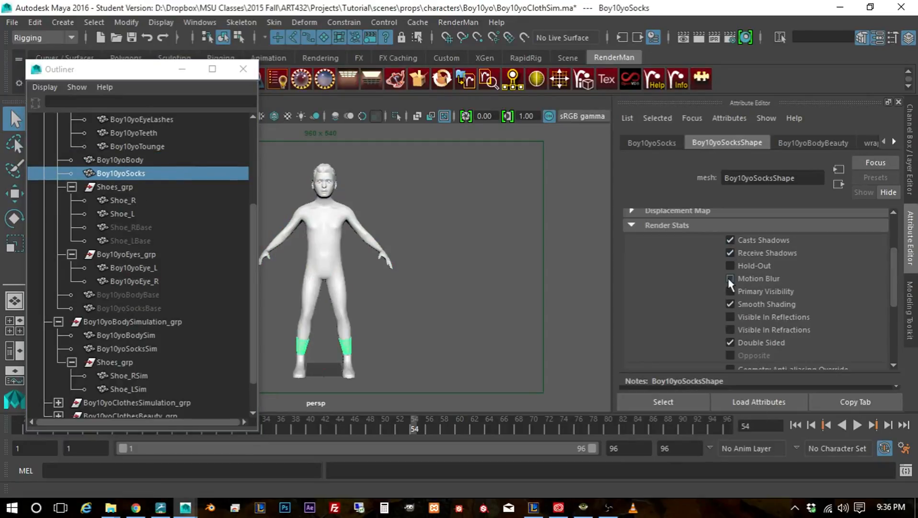
{"action": "left_click", "coordinate": [730, 291]}
{"action": "left_click", "coordinate": [730, 317]}
Enable shadow casting and receiving, Motion Blur, Primary Visibility, and visibility in reflections and refractions for Shoe_R, leaving Hold-Out off
{"action": "left_click", "coordinate": [117, 200]}
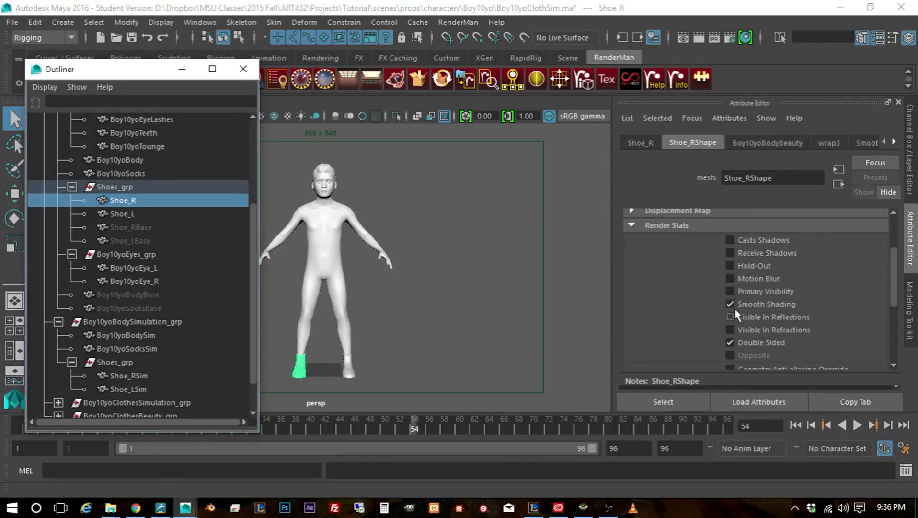
{"action": "left_click", "coordinate": [731, 242]}
{"action": "left_click", "coordinate": [730, 253]}
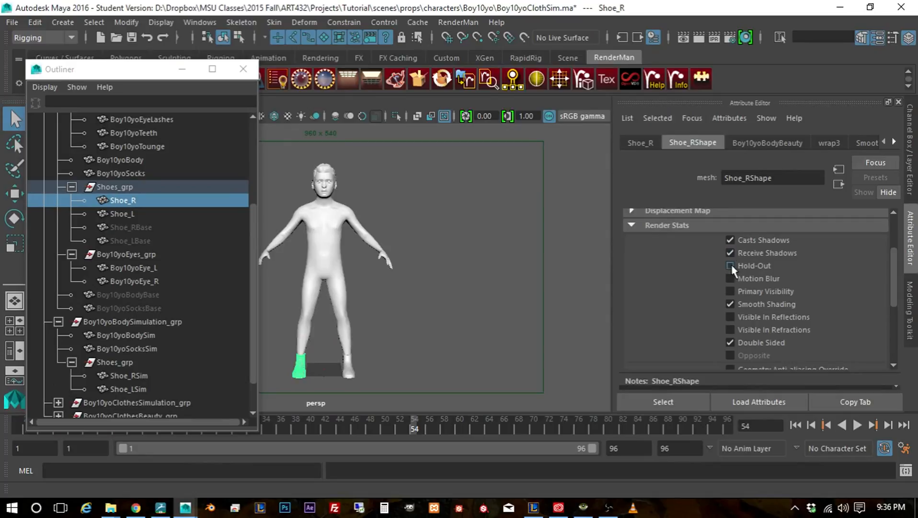
{"action": "left_click", "coordinate": [730, 265]}
{"action": "left_click", "coordinate": [730, 278]}
{"action": "left_click", "coordinate": [730, 291]}
{"action": "left_click", "coordinate": [731, 317]}
{"action": "left_click", "coordinate": [731, 329]}
Enable shadow casting and receiving, Motion Blur, Primary Visibility, and visibility in reflections and refractions for Shoe_L
{"action": "left_click", "coordinate": [122, 214]}
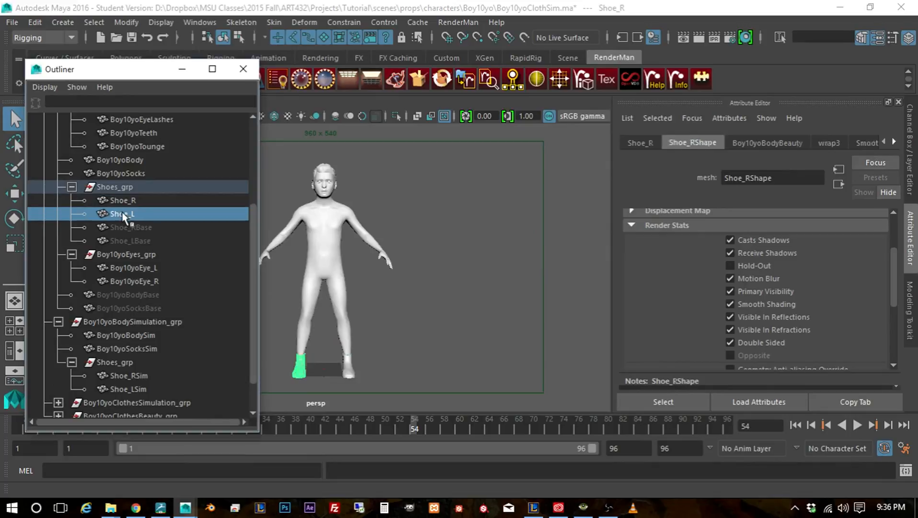
{"action": "left_click", "coordinate": [730, 240]}
{"action": "left_click", "coordinate": [730, 252]}
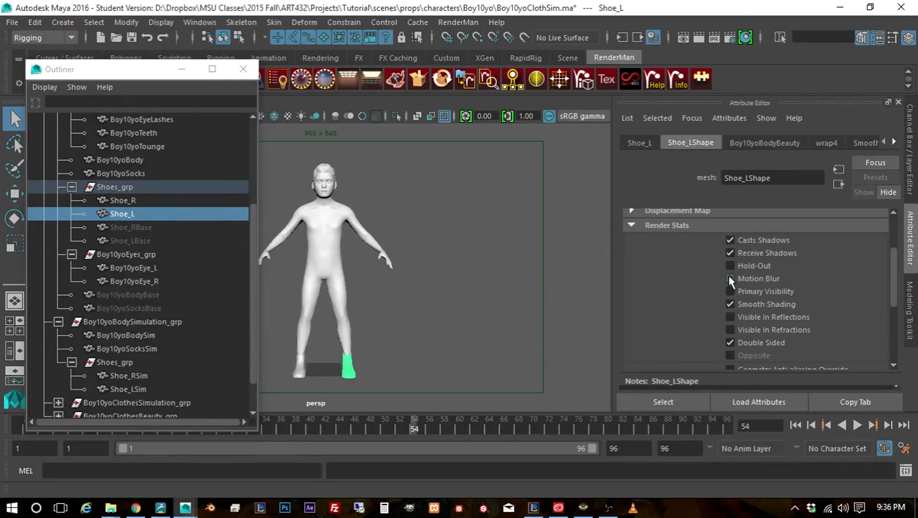
{"action": "left_click", "coordinate": [731, 278]}
{"action": "left_click", "coordinate": [730, 291]}
{"action": "left_click", "coordinate": [731, 317]}
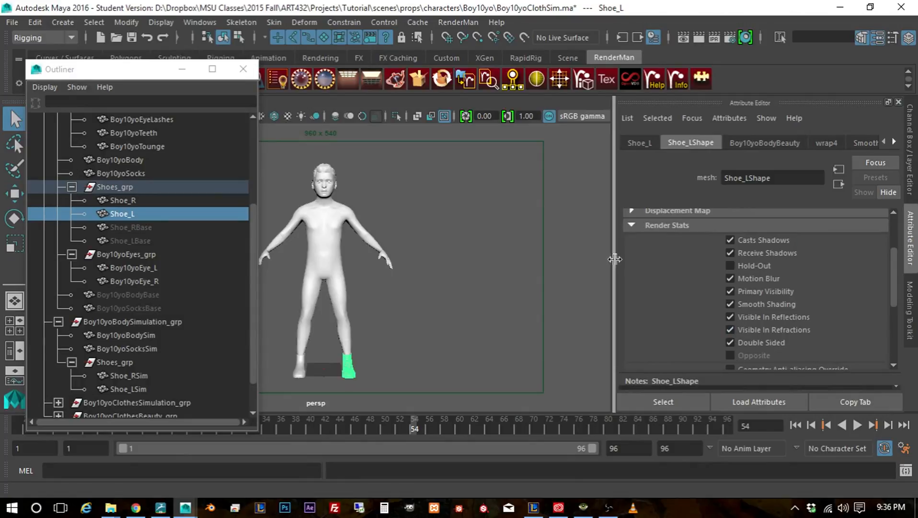
Render the beauty character again and inspect the body, socks and shoes in the rendered image
{"action": "left_click", "coordinate": [911, 188]}
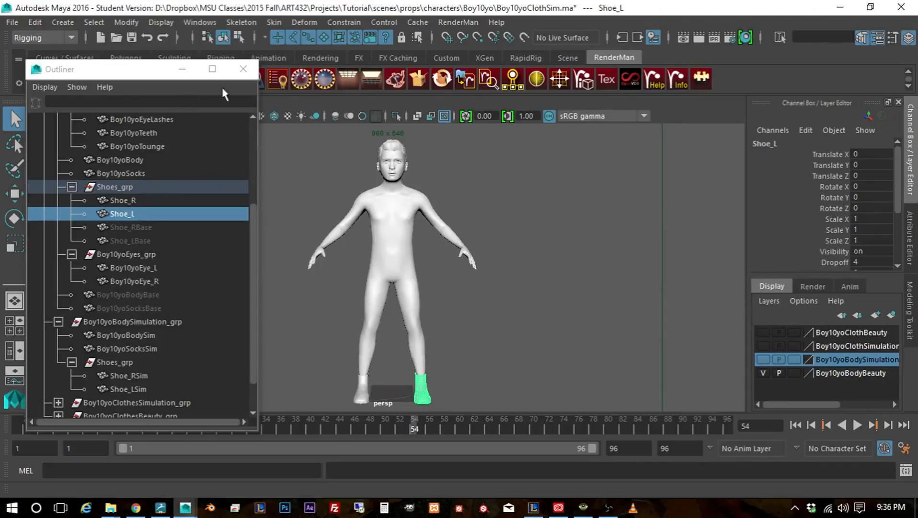
{"action": "left_click_drag", "start_coordinate": [132, 69], "coordinate": [128, 110]}
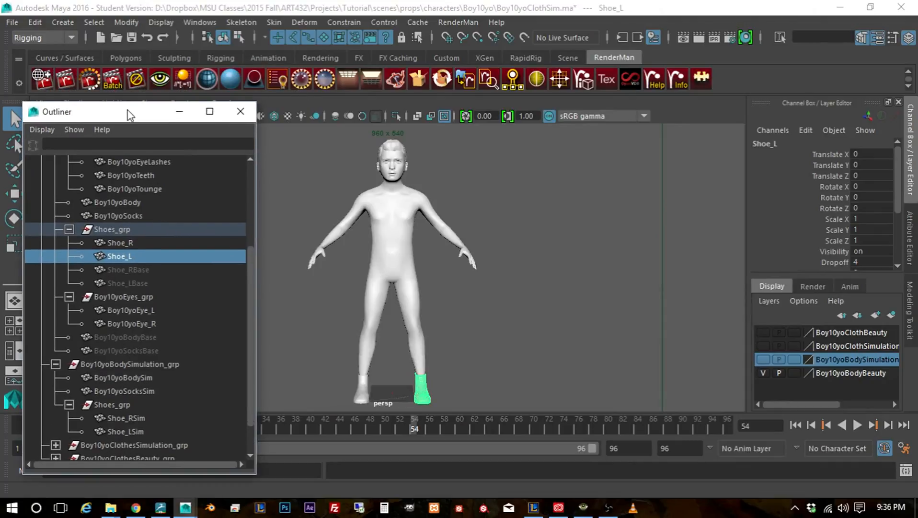
{"action": "left_click", "coordinate": [107, 84]}
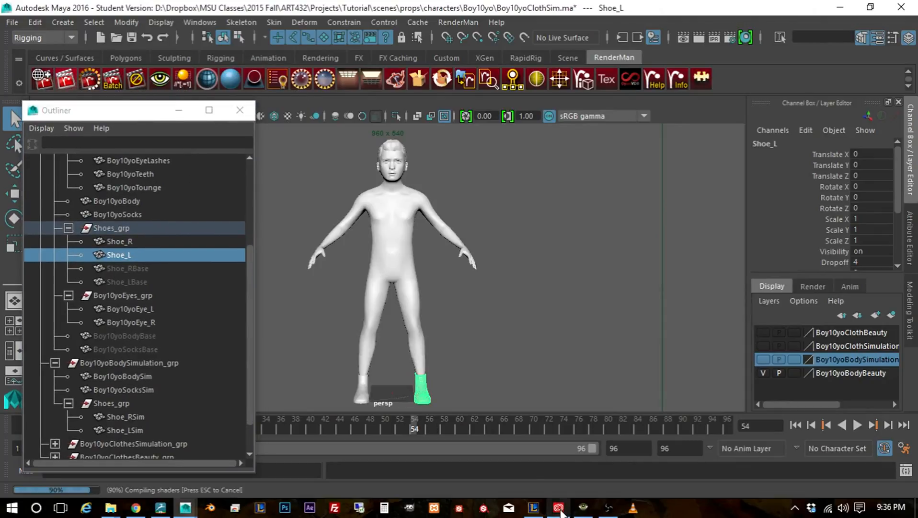
{"action": "left_click", "coordinate": [583, 507]}
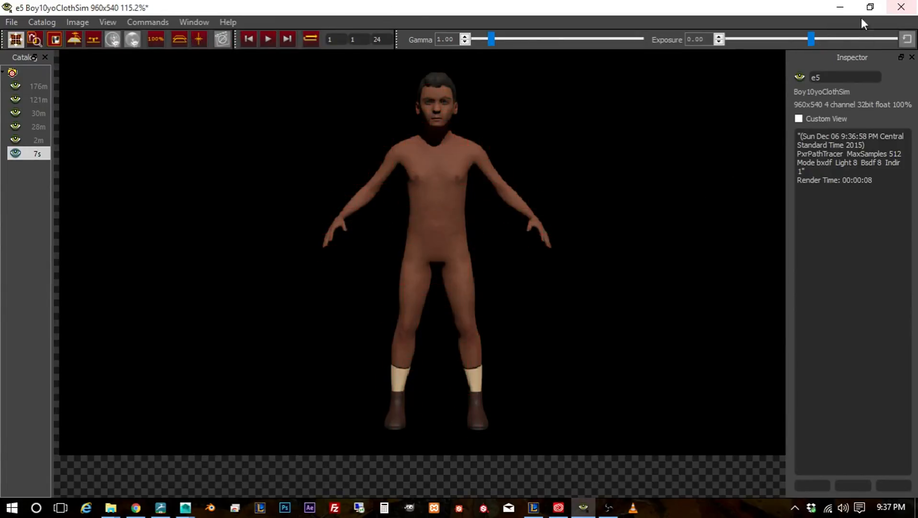
{"action": "left_click", "coordinate": [840, 7]}
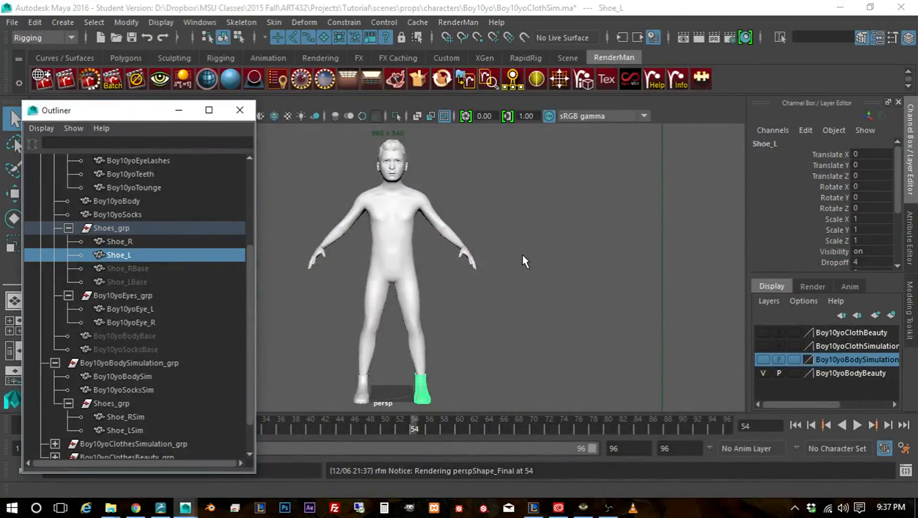
Swap the visible layer from Boy10yoBodyBeauty to Boy10yoBodySimulation and collapse Boy10yoBodyBeauty_grp in the Outliner
{"action": "left_click", "coordinate": [764, 374]}
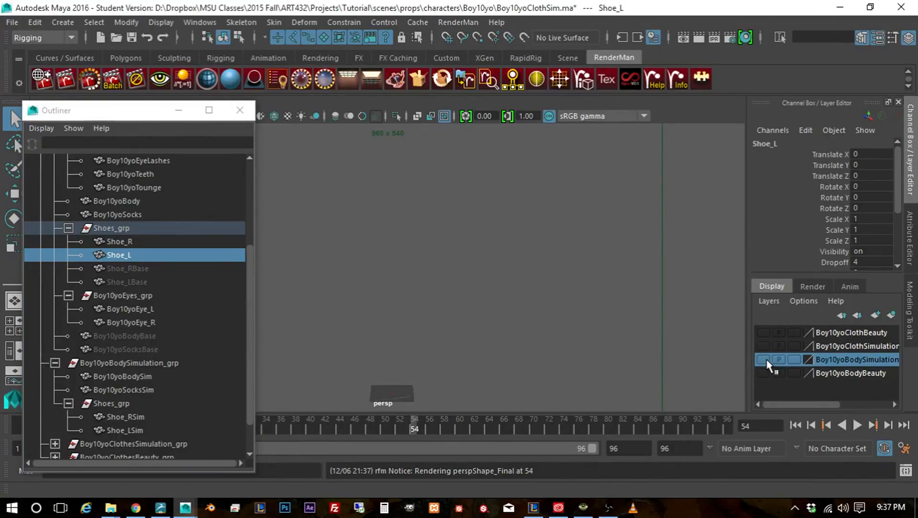
{"action": "left_click", "coordinate": [765, 360]}
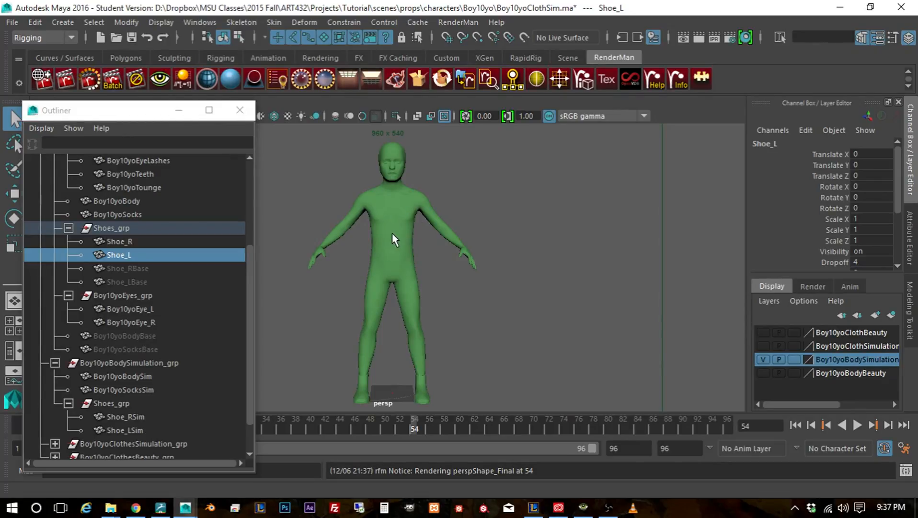
{"action": "scroll", "coordinate": [48, 240], "scroll_direction": "up", "scroll_amount": 4}
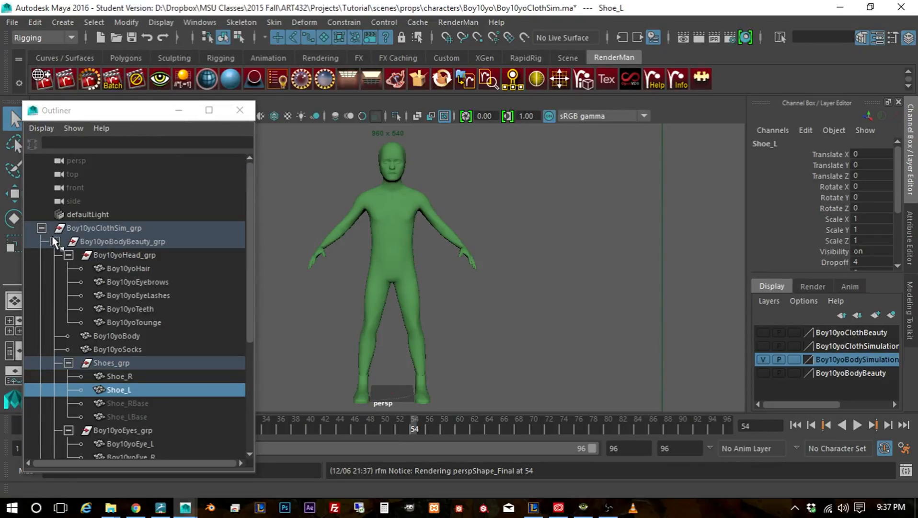
{"action": "left_click", "coordinate": [55, 241]}
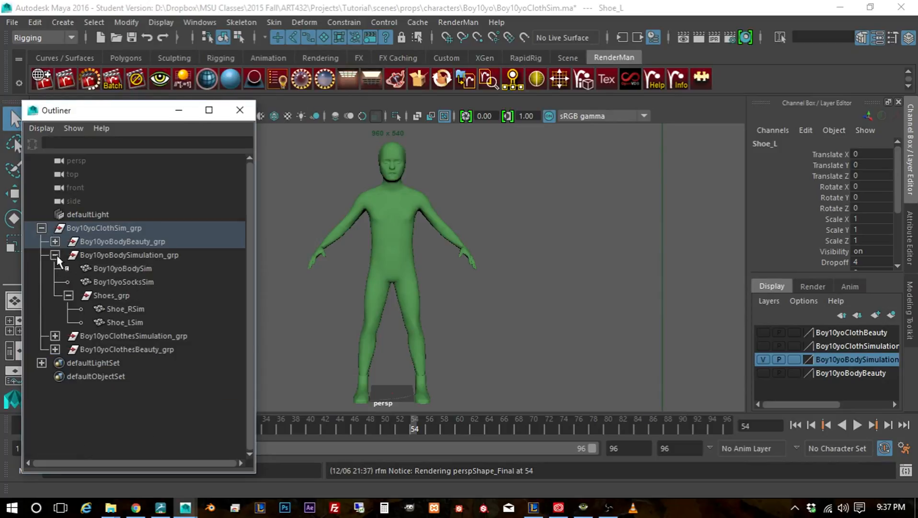
Make Boy10yoBodySim an nCloth passive collider, using the Create New Solver option
{"action": "left_click", "coordinate": [143, 270]}
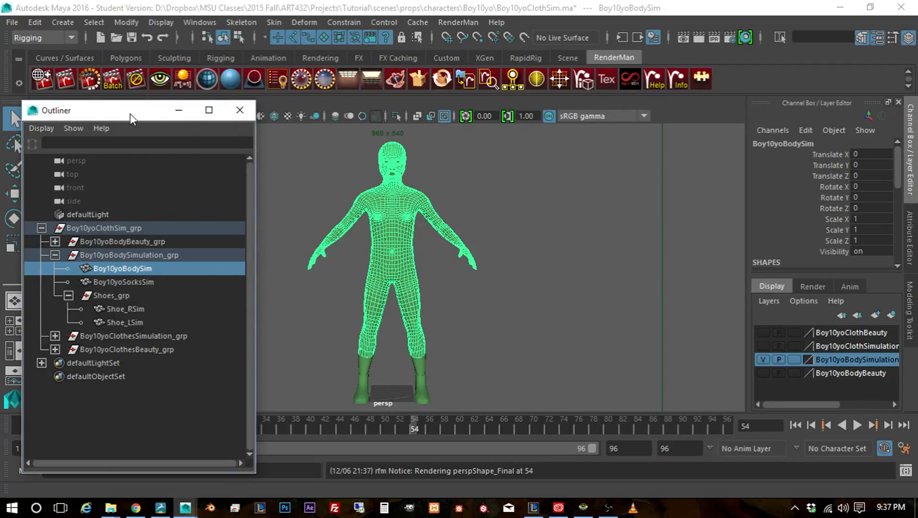
{"action": "left_click_drag", "start_coordinate": [130, 115], "coordinate": [138, 111]}
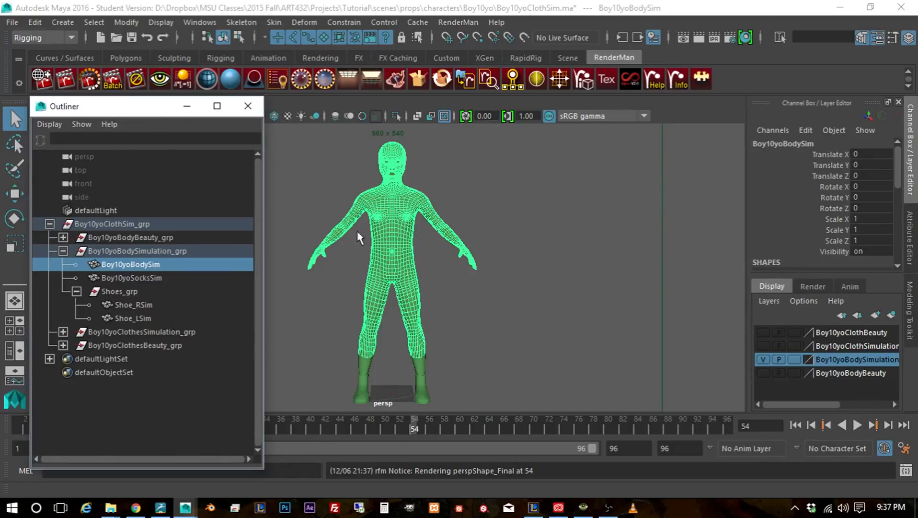
{"action": "left_click", "coordinate": [19, 38]}
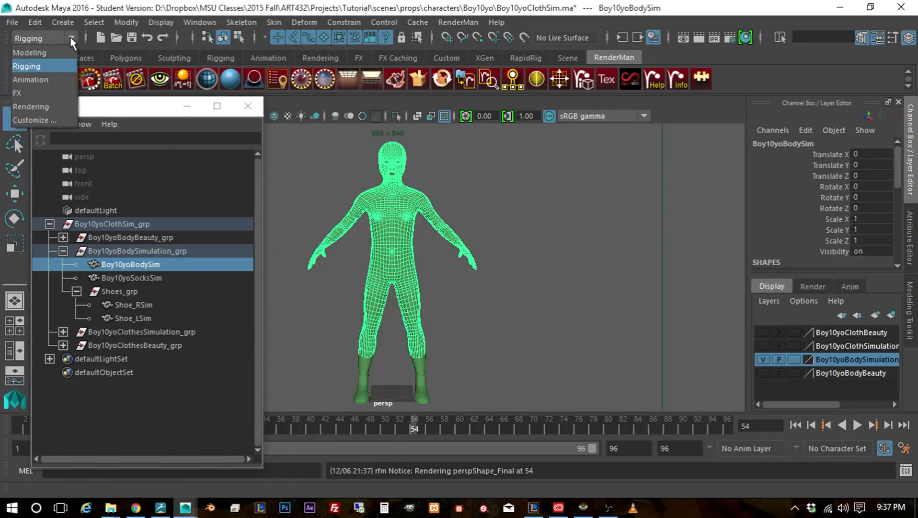
{"action": "left_click", "coordinate": [26, 92]}
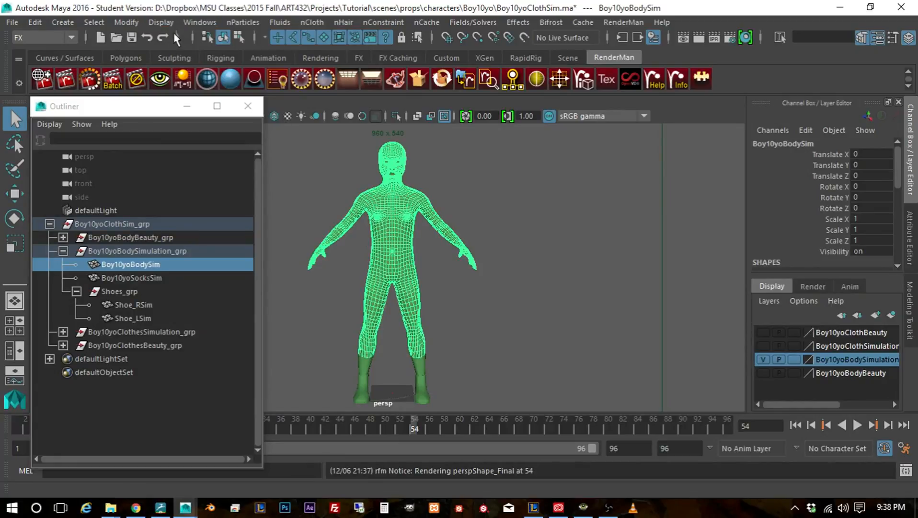
{"action": "left_click", "coordinate": [316, 22]}
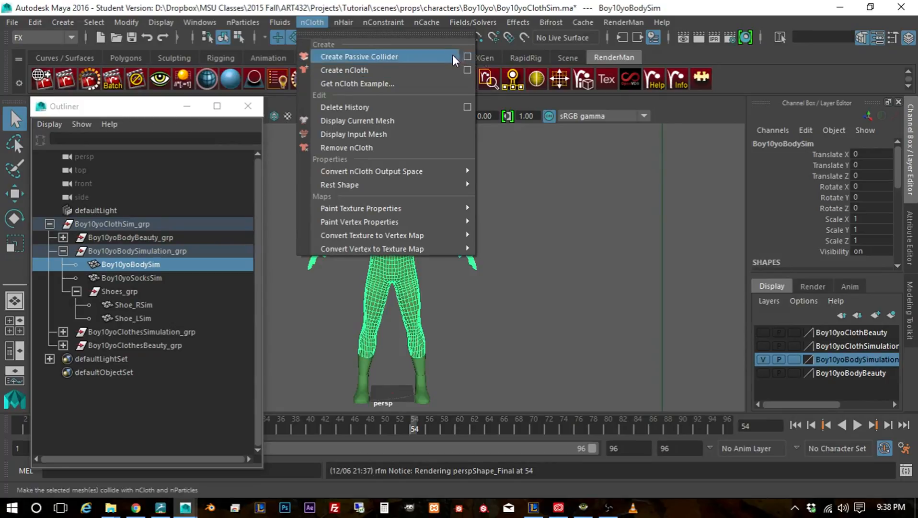
{"action": "left_click", "coordinate": [467, 56]}
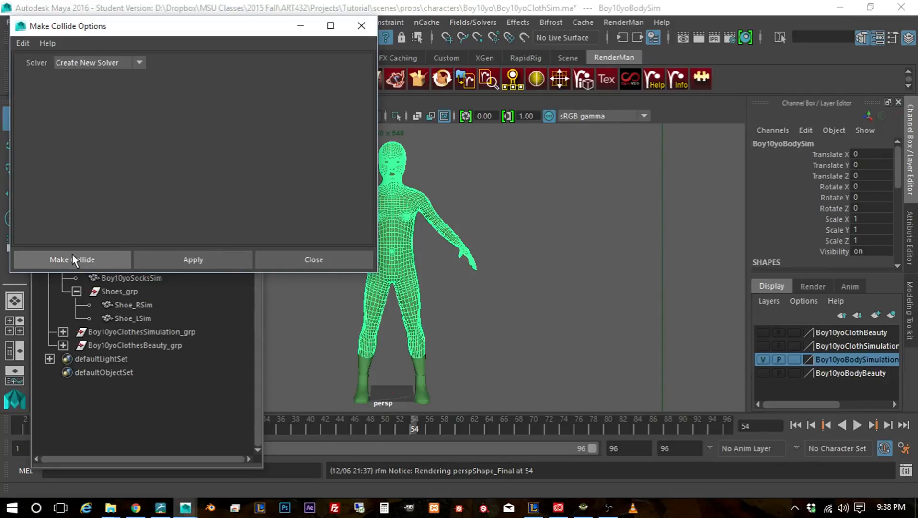
{"action": "left_click", "coordinate": [188, 262]}
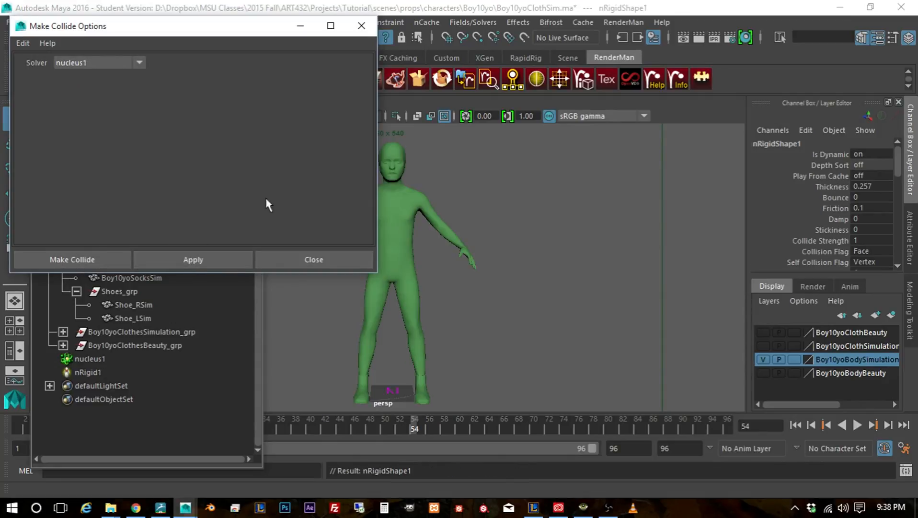
Rename the nucleus1 solver as Boy10yocolthSim_nucleus1 in the Outliner
{"action": "left_click", "coordinate": [203, 416]}
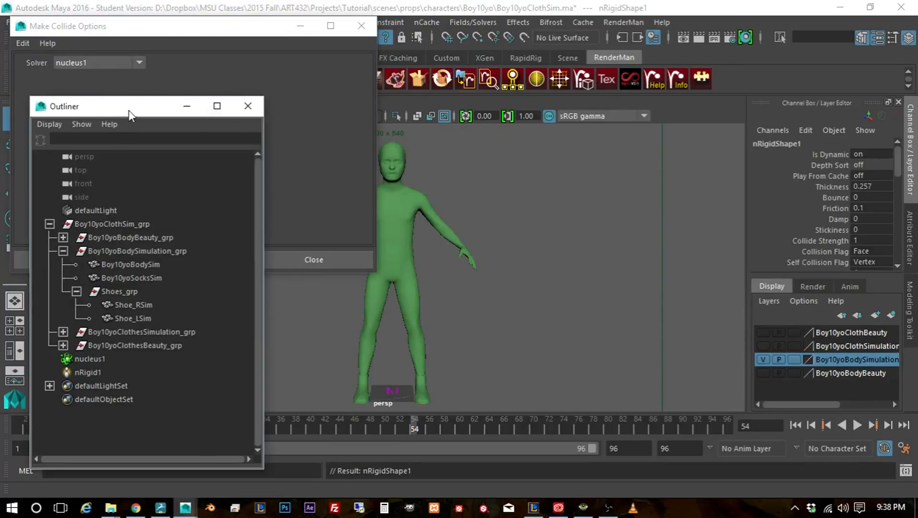
{"action": "left_click_drag", "start_coordinate": [128, 110], "coordinate": [648, 41]}
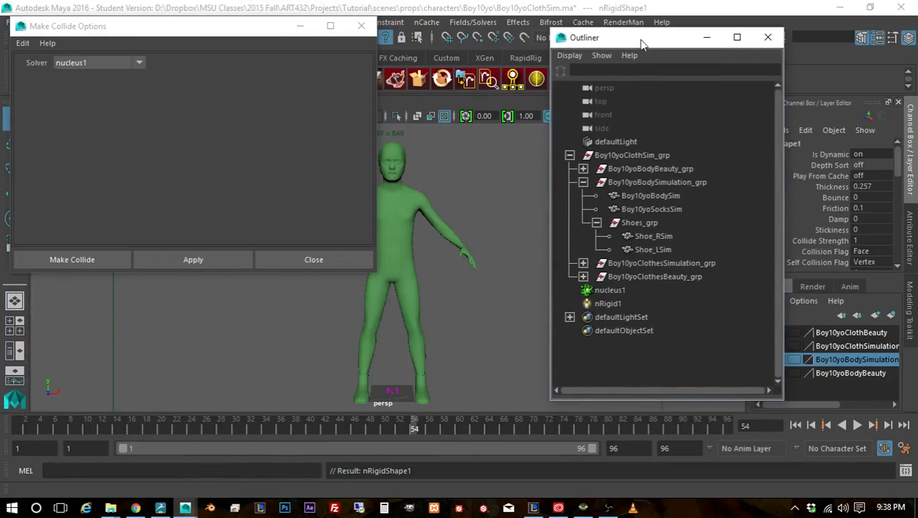
{"action": "left_click", "coordinate": [616, 291]}
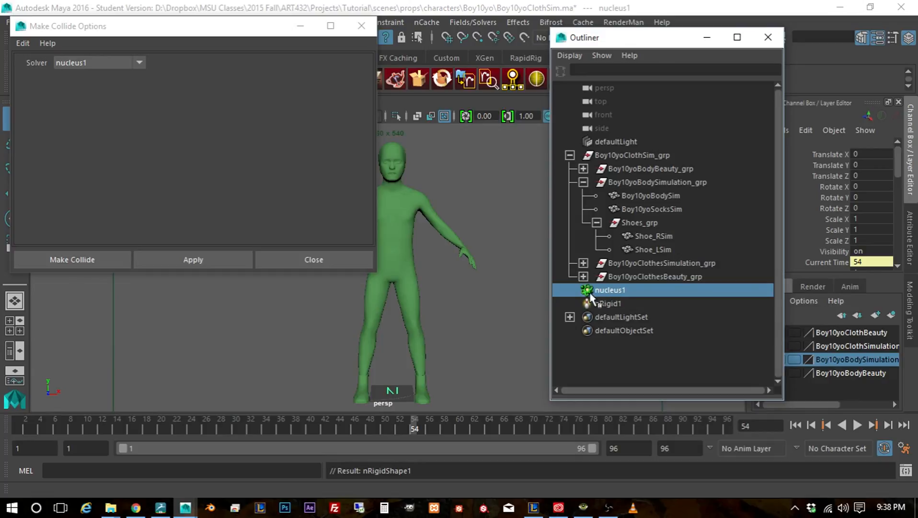
{"action": "double_click", "coordinate": [601, 293]}
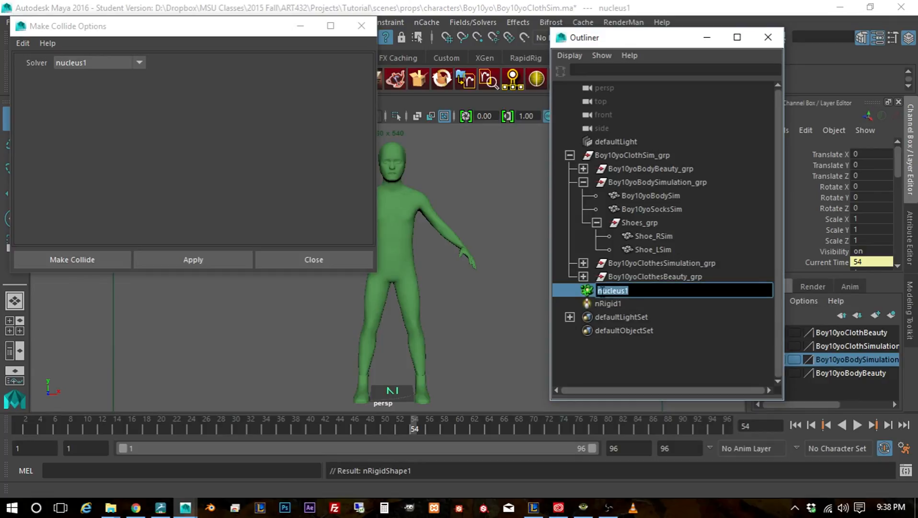
{"action": "left_click", "coordinate": [598, 291]}
{"action": "type", "text": "Boy"}
{"action": "type", "text": "10yo"}
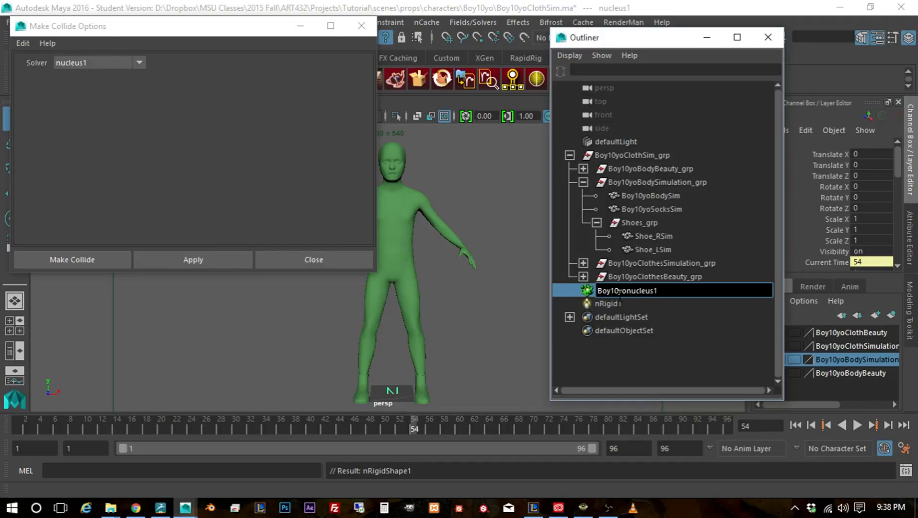
{"action": "type", "text": "colthSim_"}
{"action": "key", "text": "Return"}
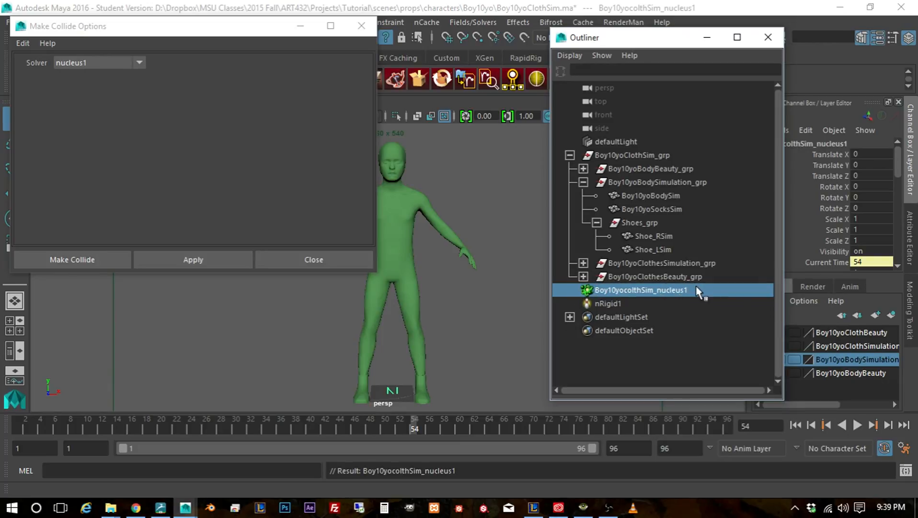
Remove the trailing 1 from the solver's name so it reads Boy10yocolthSim_nucleus
{"action": "double_click", "coordinate": [711, 291]}
{"action": "left_click", "coordinate": [636, 291]}
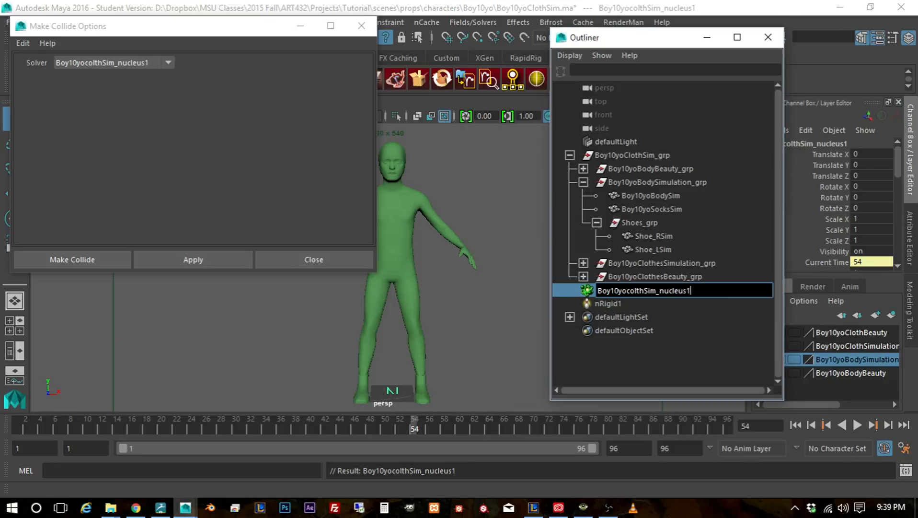
{"action": "key", "text": "BackSpace"}
{"action": "key", "text": "Return"}
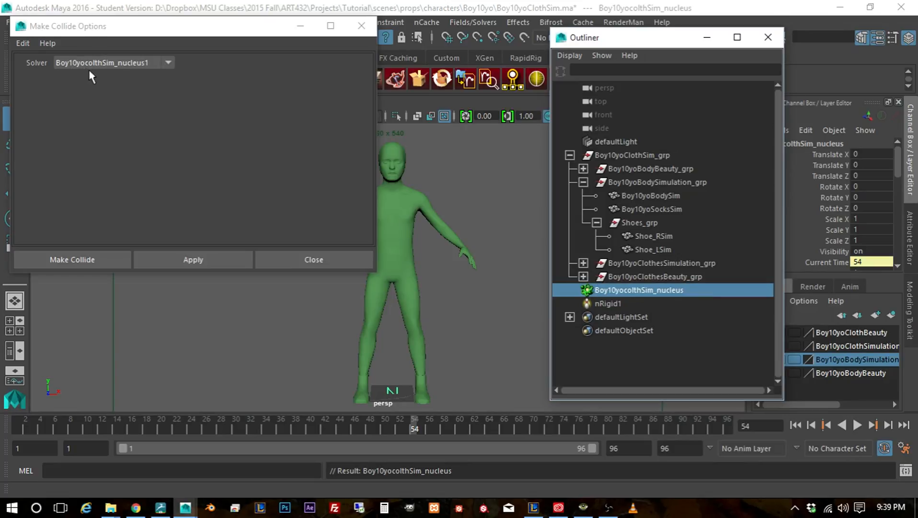
{"action": "left_click", "coordinate": [85, 28]}
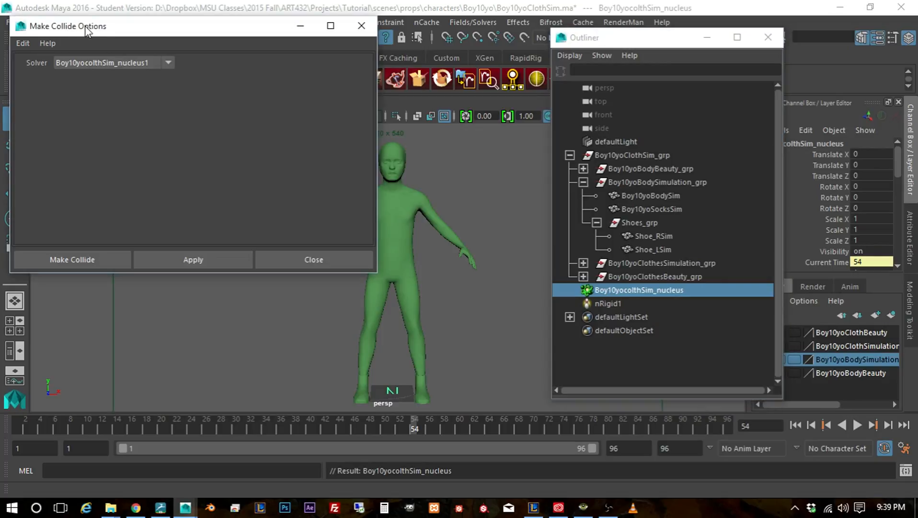
Rename the body's nRigid1 node as Boy10yoBodyColide_nRigid
{"action": "left_click", "coordinate": [609, 303]}
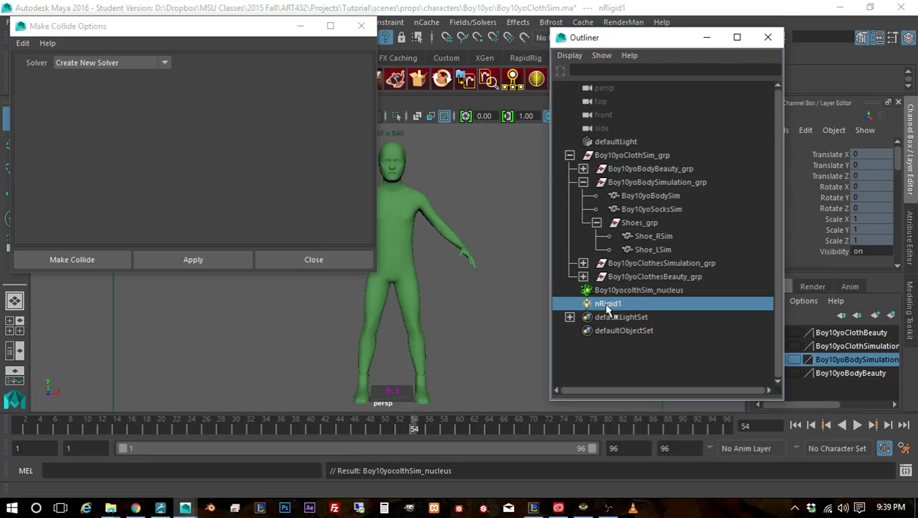
{"action": "double_click", "coordinate": [608, 303]}
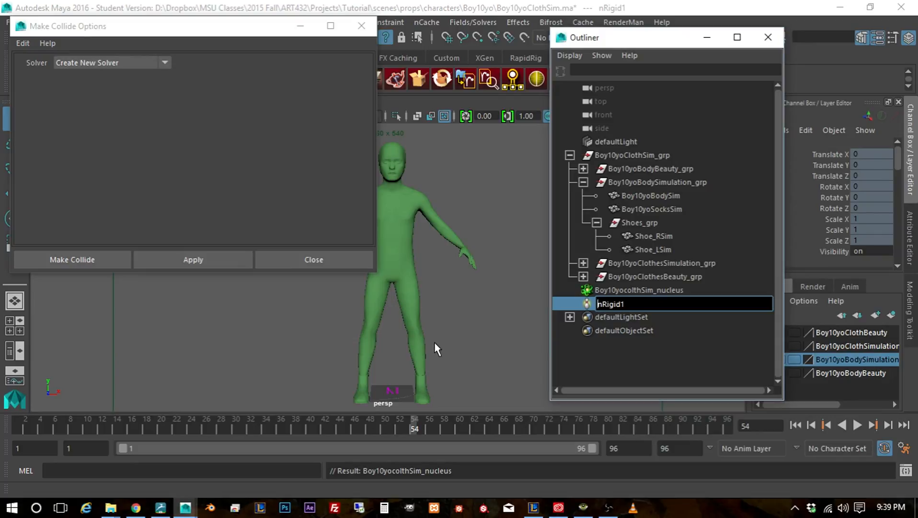
{"action": "type", "text": "Boy10yo"}
{"action": "type", "text": "BodyCollide"}
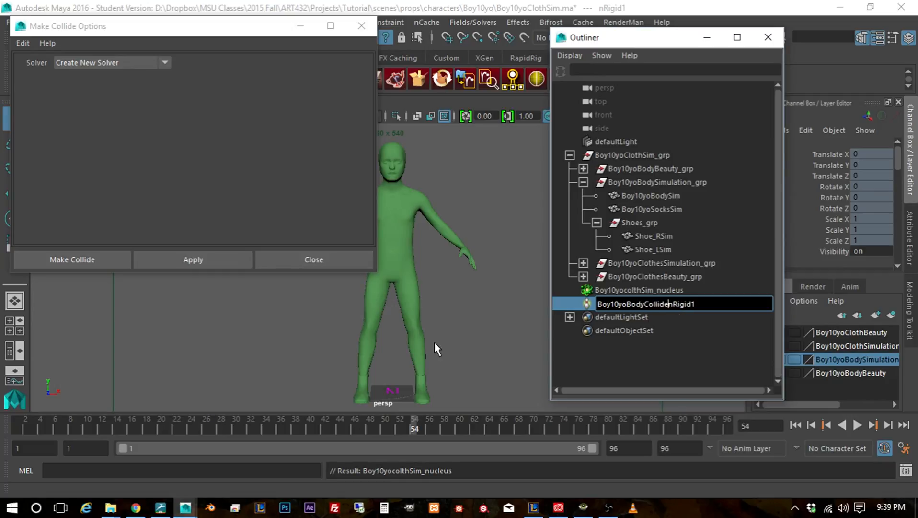
{"action": "type", "text": "_"}
{"action": "left_click", "coordinate": [655, 304]}
{"action": "key", "text": "BackSpace"}
{"action": "key", "text": "BackSpace"}
{"action": "key", "text": "Return"}
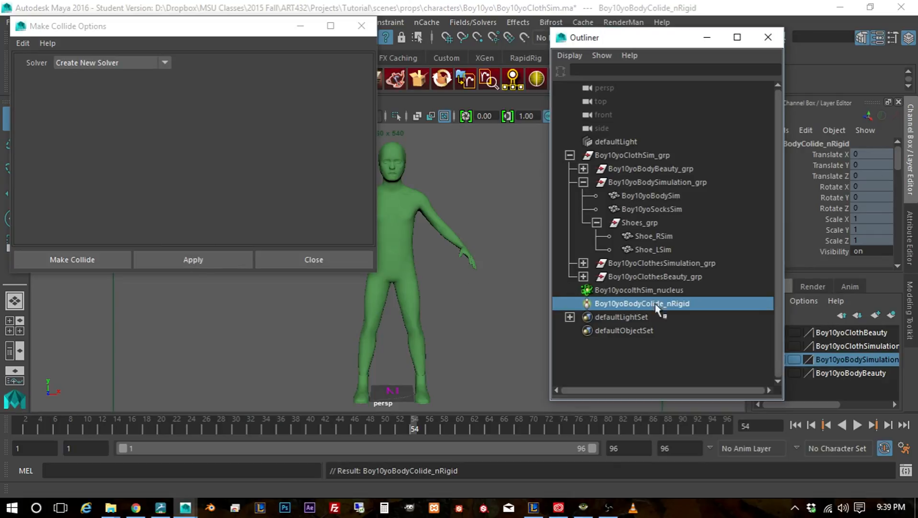
Make Boy10yoSocksSim a passive collider on the Boy10yocolthSim_nucleus solver
{"action": "left_click", "coordinate": [420, 363]}
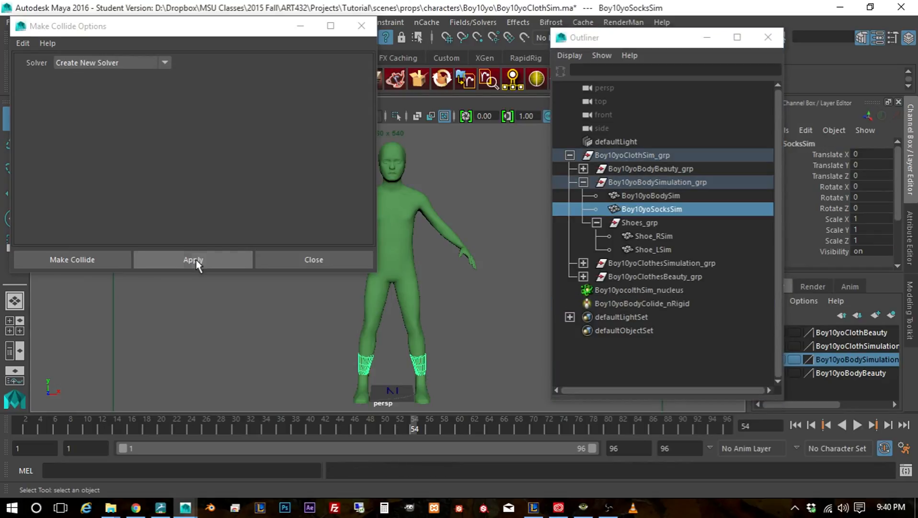
{"action": "left_click", "coordinate": [164, 63]}
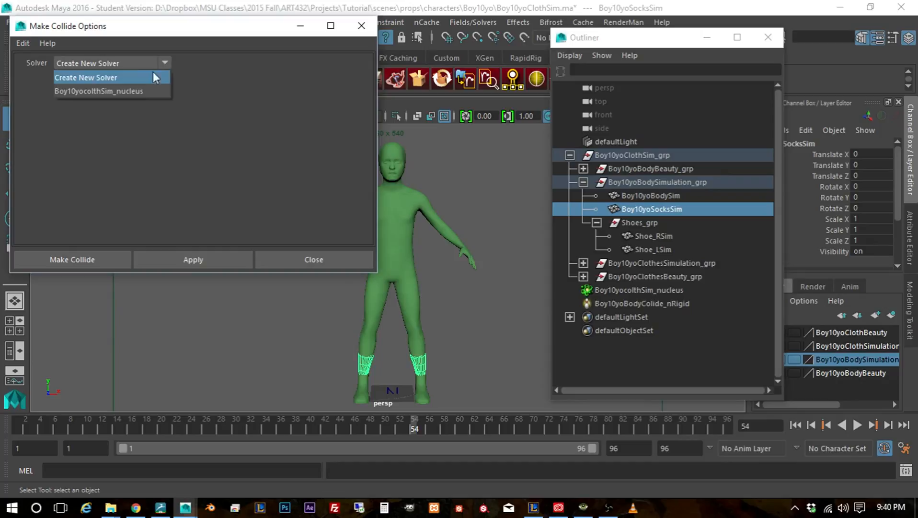
{"action": "left_click", "coordinate": [138, 90]}
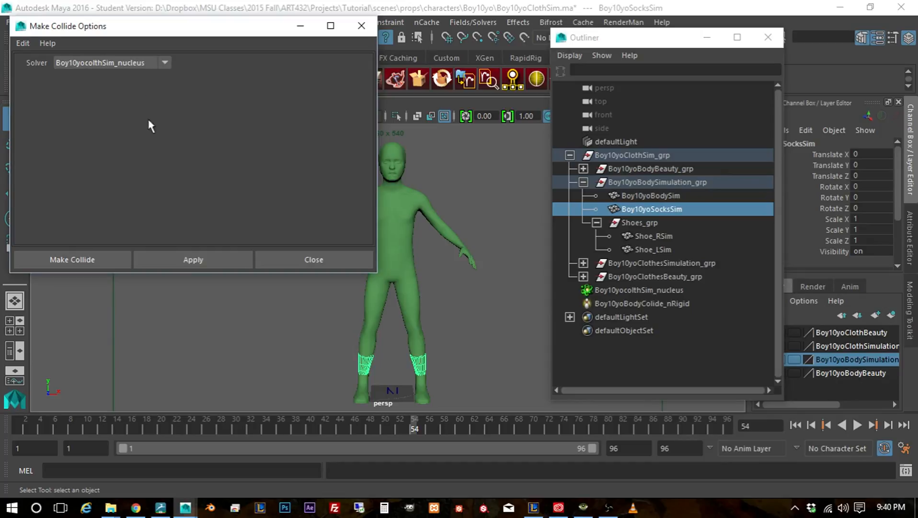
{"action": "left_click", "coordinate": [206, 263]}
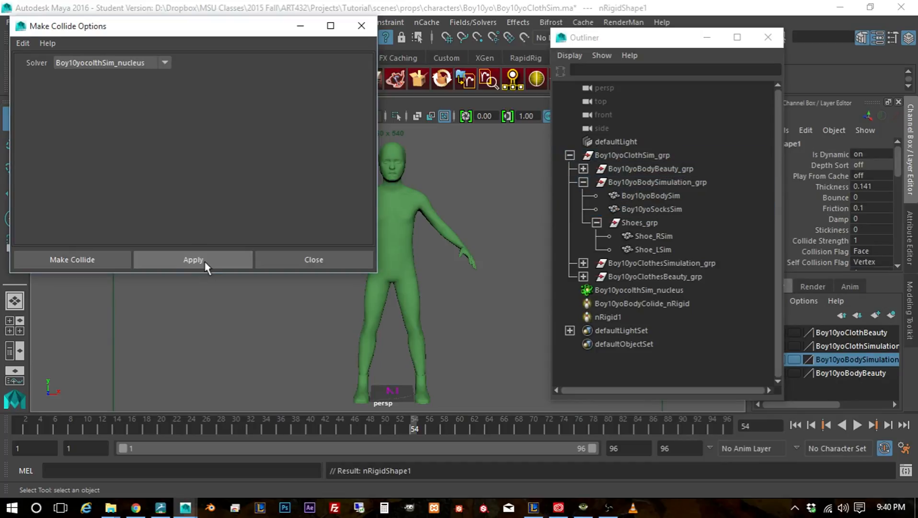
Rename the socks' nRigid1 node as Boy10yoSocksColide_nRigid
{"action": "double_click", "coordinate": [608, 317]}
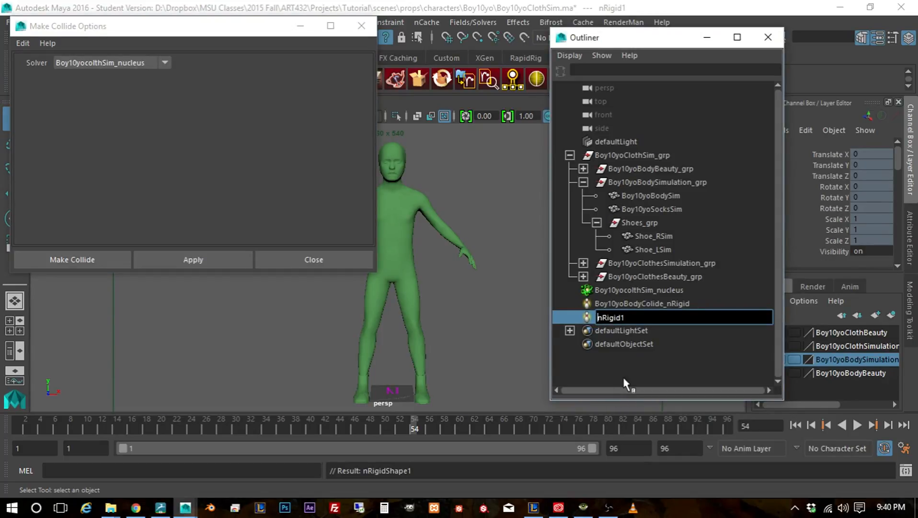
{"action": "key", "text": "Home"}
{"action": "type", "text": "Boy"}
{"action": "type", "text": "10yo"}
{"action": "type", "text": "S"}
{"action": "type", "text": "ocks"}
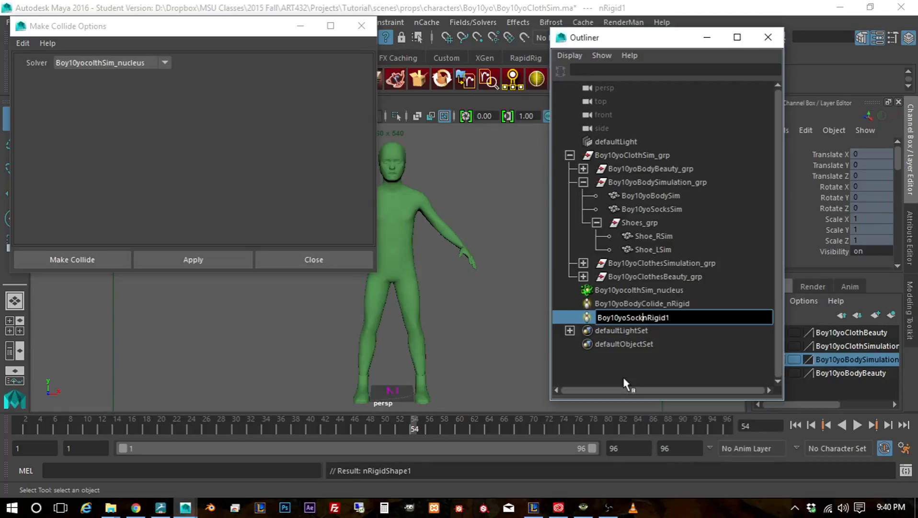
{"action": "type", "text": "Colide"}
{"action": "key", "text": "End"}
{"action": "key", "text": "BackSpace"}
{"action": "key", "text": "Return"}
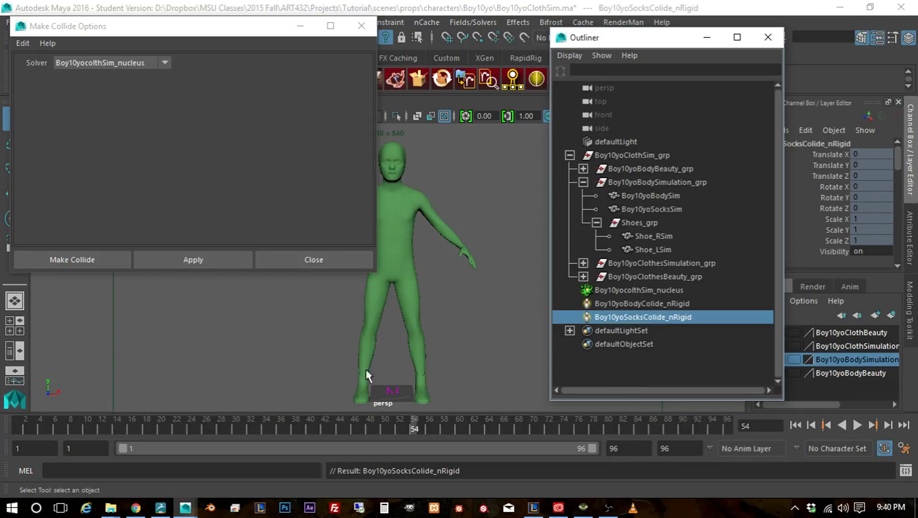
Make Shoe_LSim a passive collider on the Boy10yocolthSim_nucleus solver and rename its nRigid1 node as Boy10yoShoeLColide_nRigid1
{"action": "left_click", "coordinate": [422, 390]}
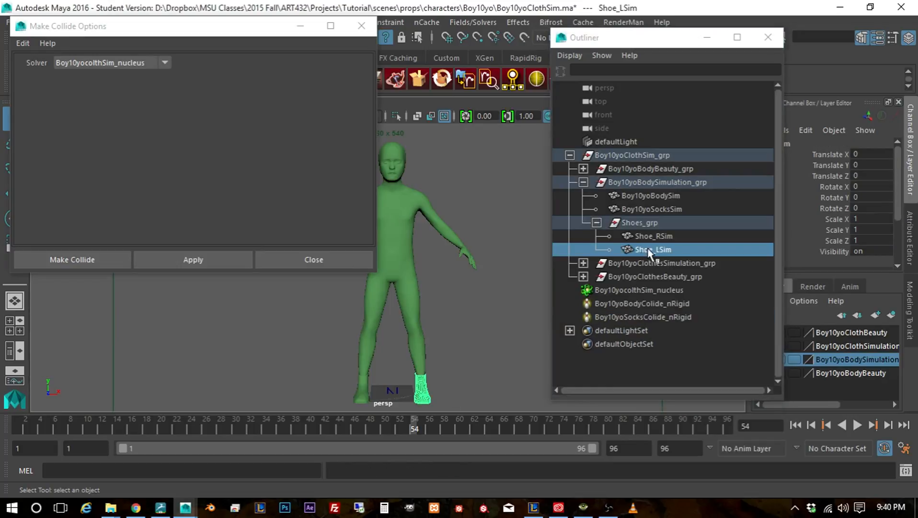
{"action": "left_click", "coordinate": [197, 261]}
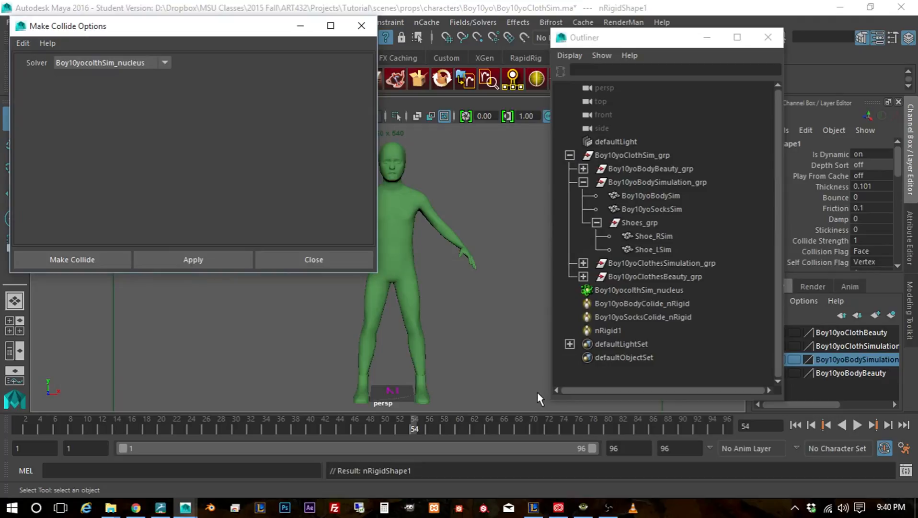
{"action": "double_click", "coordinate": [611, 331]}
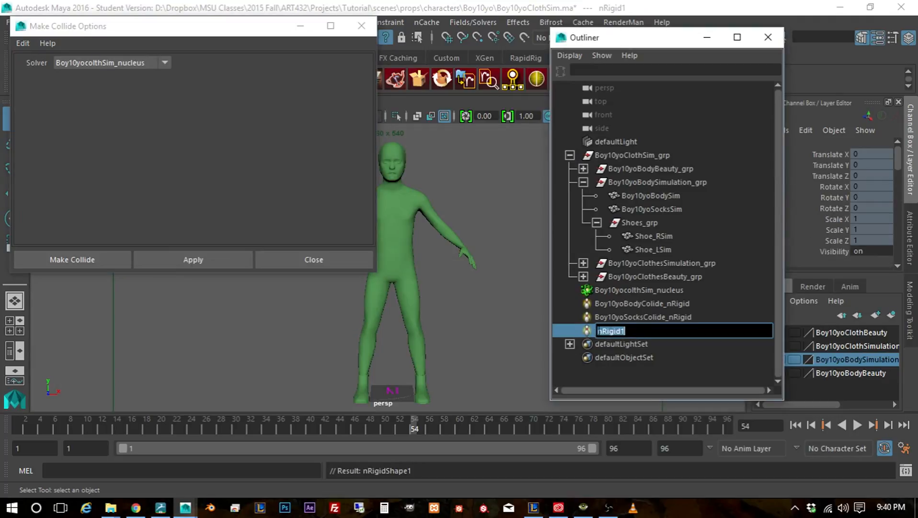
{"action": "left_click", "coordinate": [598, 332]}
{"action": "type", "text": "Boy10yoSh"}
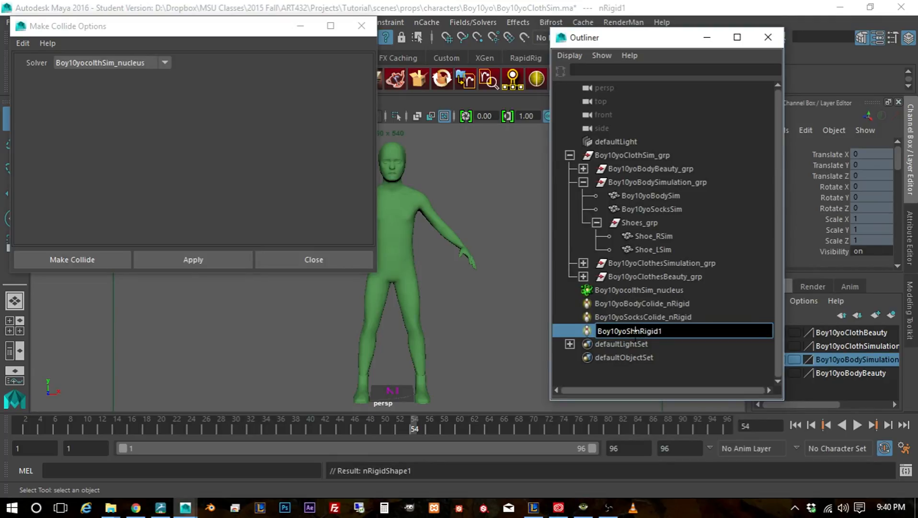
{"action": "type", "text": "o"}
{"action": "type", "text": "e"}
{"action": "type", "text": "Le"}
{"action": "type", "text": "ft"}
{"action": "key", "text": "BackSpace"}
{"action": "key", "text": "BackSpace"}
{"action": "key", "text": "BackSpace"}
{"action": "key", "text": "BackSpace"}
{"action": "type", "text": "Collid"}
{"action": "key", "text": "BackSpace"}
{"action": "key", "text": "BackSpace"}
{"action": "key", "text": "BackSpace"}
{"action": "type", "text": "ide"}
{"action": "key", "text": "Return"}
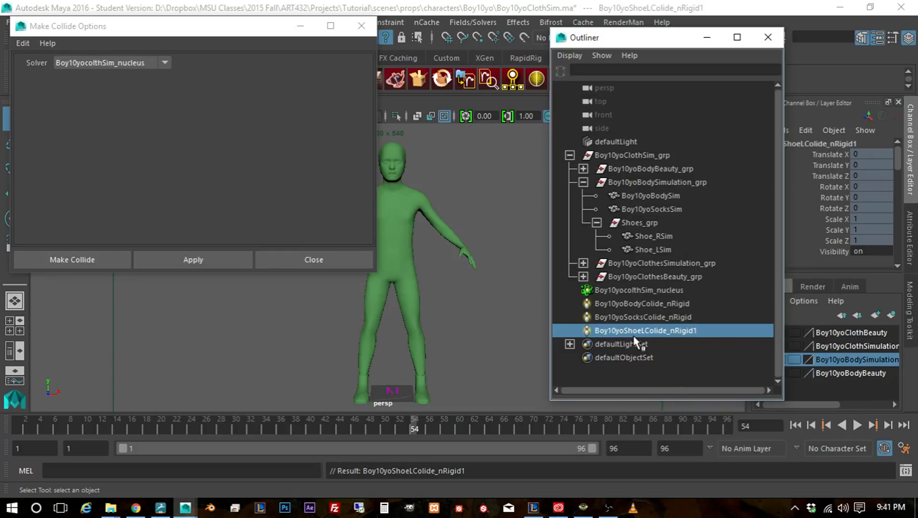
Remove the trailing 1 from the left shoe's collider node name so it reads Boy10yoShoeLColide_nRigid
{"action": "double_click", "coordinate": [707, 331]}
{"action": "key", "text": "End"}
{"action": "key", "text": "BackSpace"}
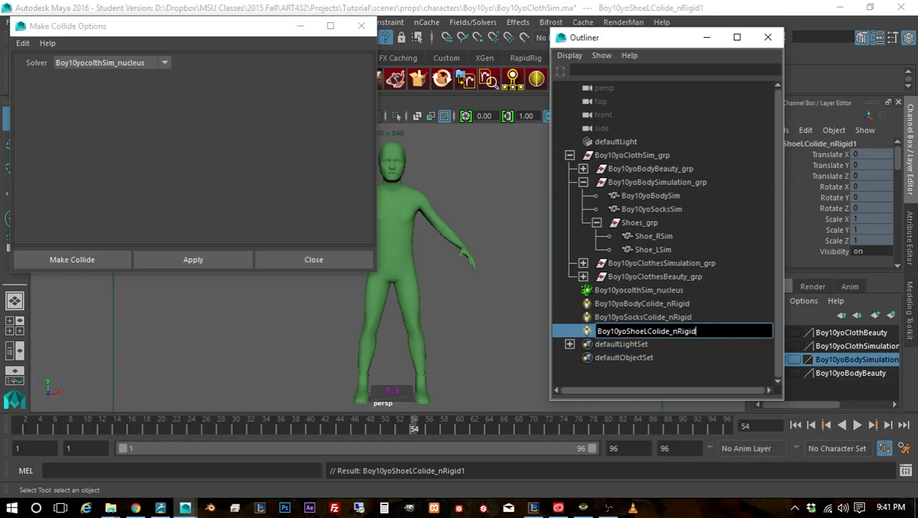
{"action": "key", "text": "Return"}
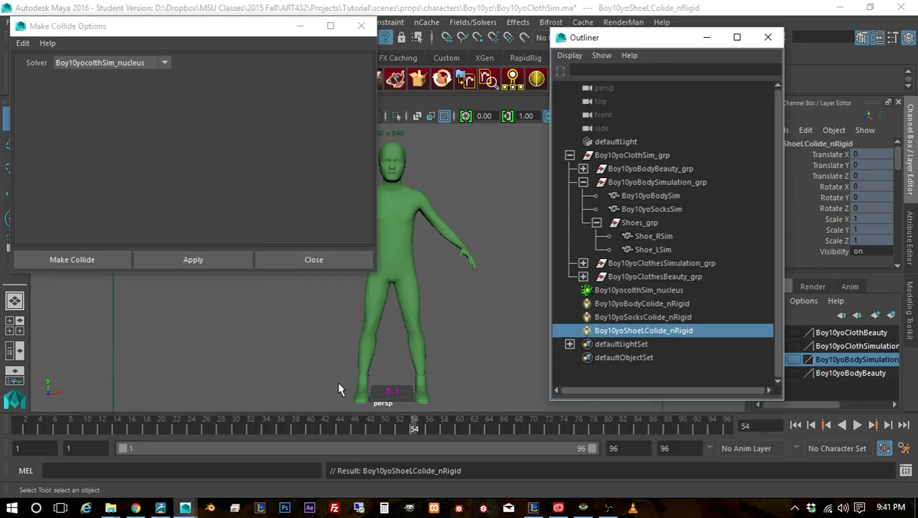
Make Shoe_RSim a passive collider on the Boy10yocolthSim_nucleus solver and close the collider options
{"action": "left_click", "coordinate": [365, 387]}
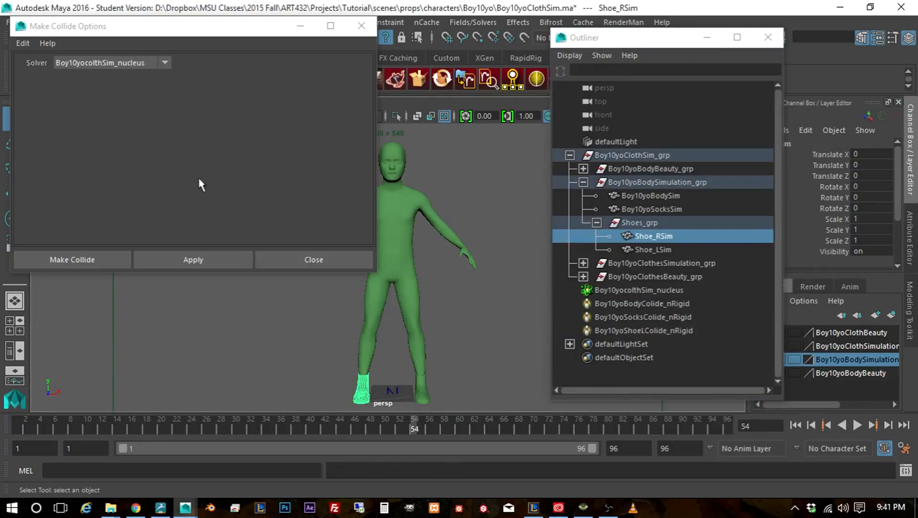
{"action": "left_click", "coordinate": [197, 259]}
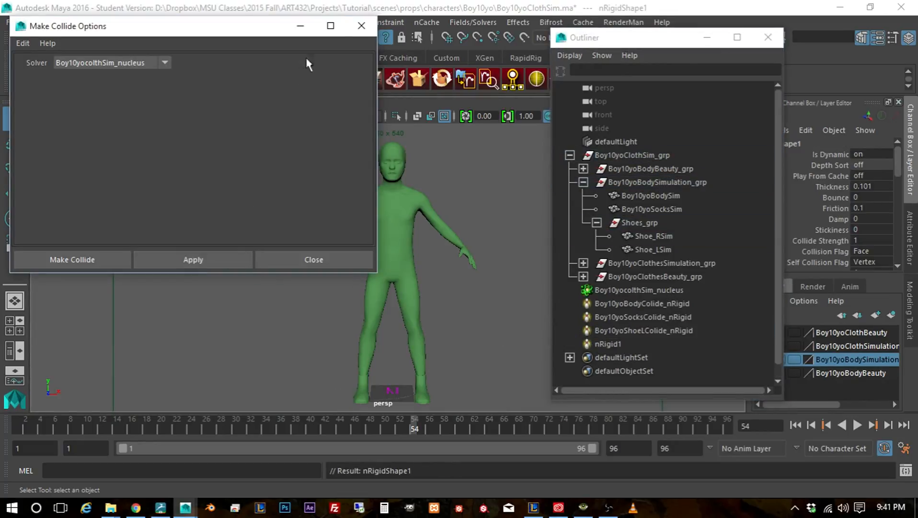
{"action": "left_click", "coordinate": [363, 25]}
{"action": "left_click", "coordinate": [369, 23]}
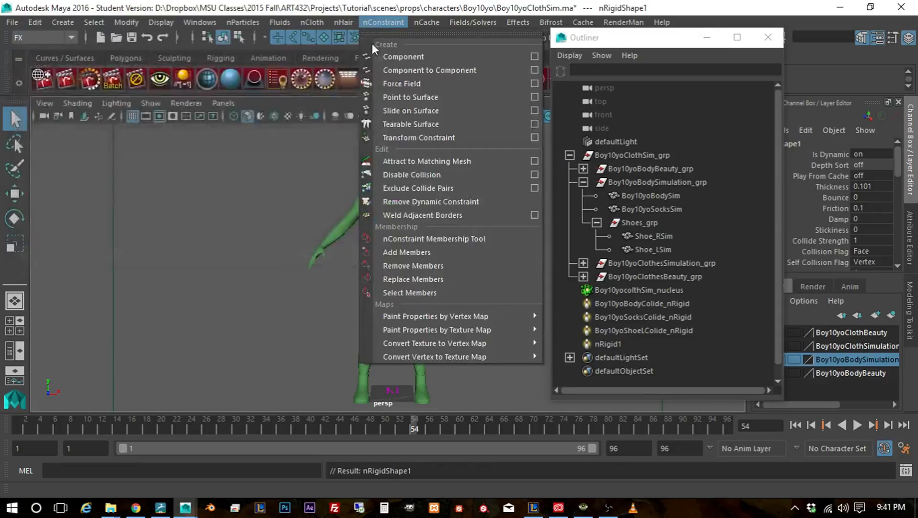
Rename the right shoe's nRigid1 node as Boy10yoShoeRColide_nRigid
{"action": "left_click", "coordinate": [605, 344]}
{"action": "double_click", "coordinate": [605, 344]}
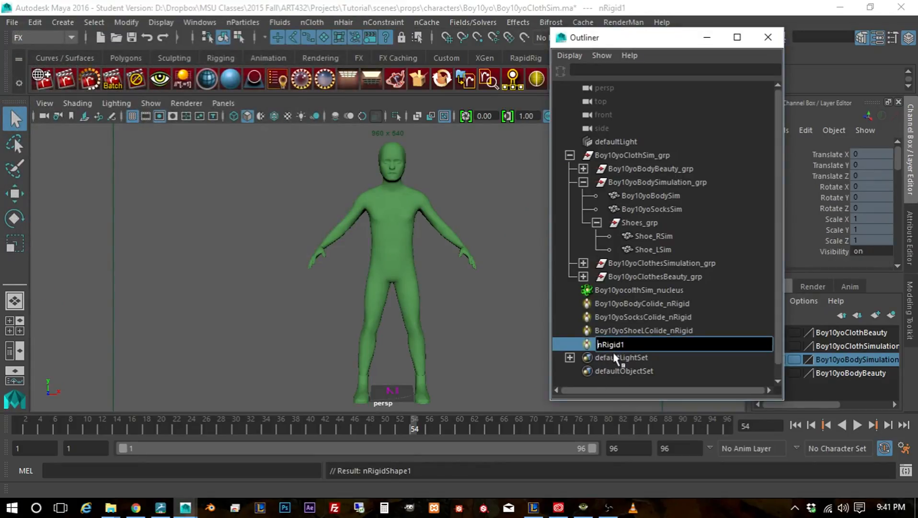
{"action": "type", "text": "Boy10yoShoeRColli"}
{"action": "key", "text": "BackSpace"}
{"action": "key", "text": "BackSpace"}
{"action": "type", "text": "ide_"}
{"action": "key", "text": "End"}
{"action": "key", "text": "BackSpace"}
{"action": "key", "text": "Return"}
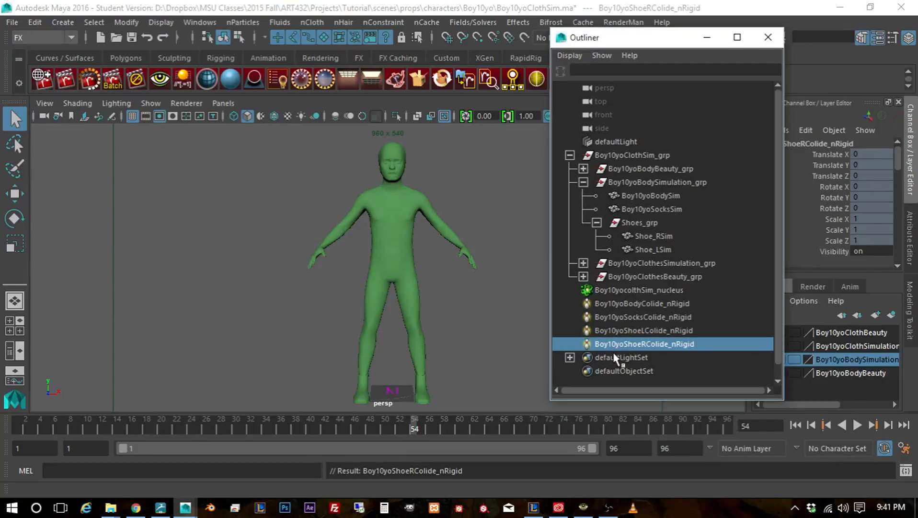
Group the Boy10yocolthSim_nucleus solver with the body, socks and both shoe nRigid nodes, naming the group Boy10yoFX_grp
{"action": "left_click", "coordinate": [618, 293], "text": "shift"}
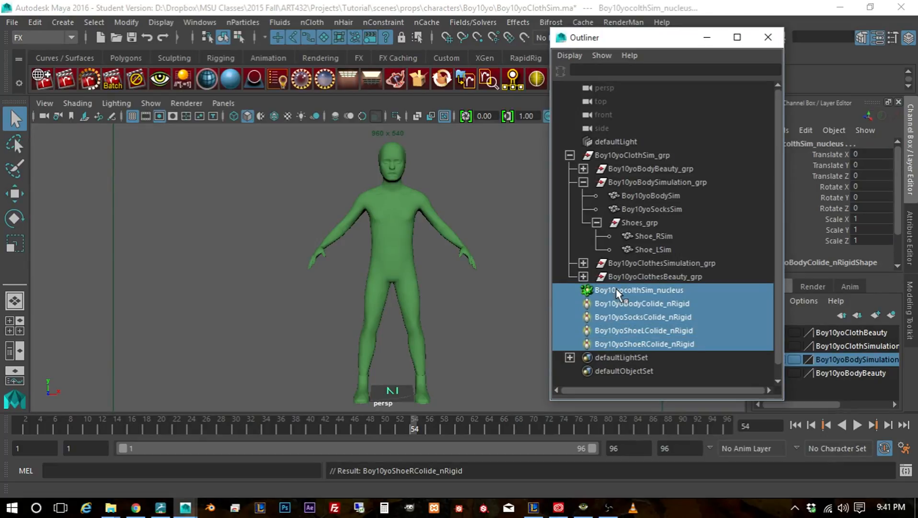
{"action": "key", "text": "ctrl+g"}
{"action": "double_click", "coordinate": [608, 290]}
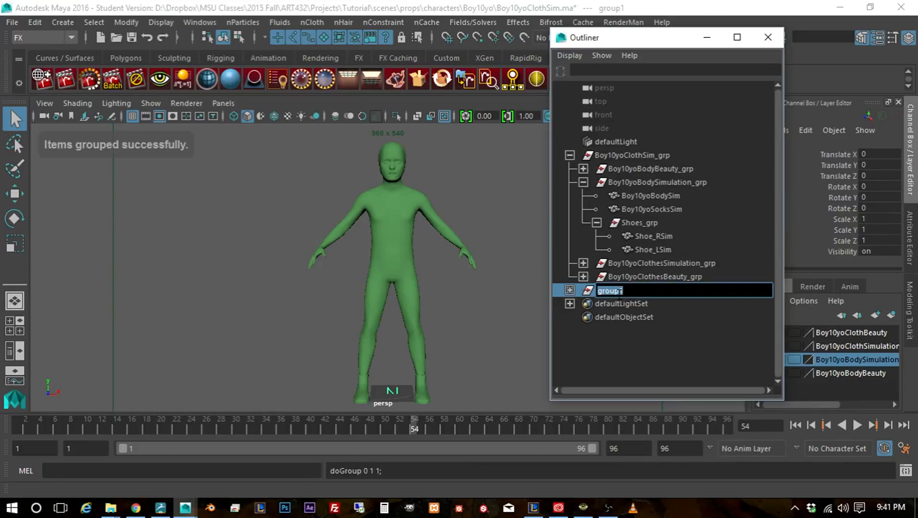
{"action": "type", "text": "Bo"}
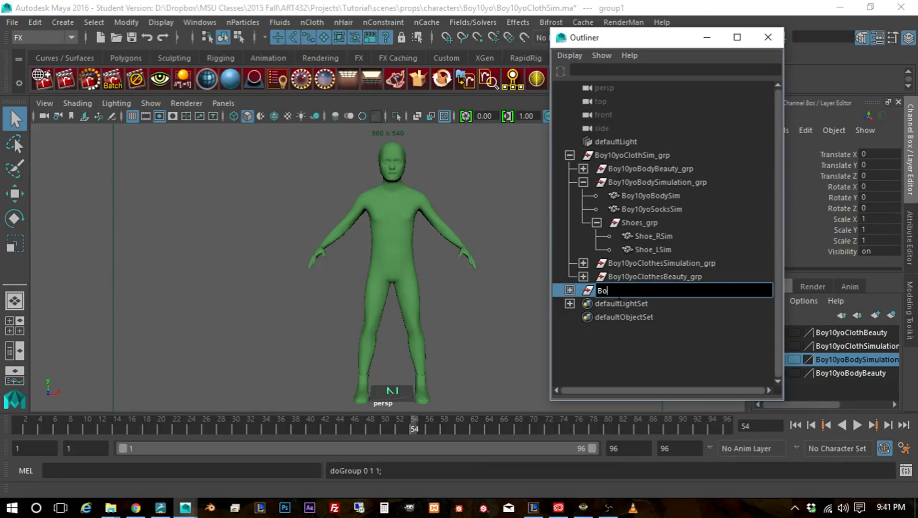
{"action": "type", "text": "y10yoFX_grp"}
{"action": "key", "text": "Return"}
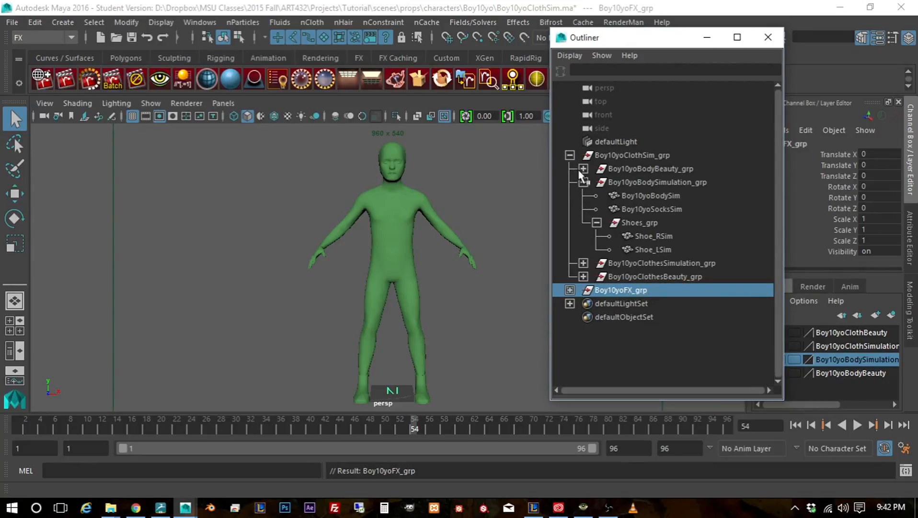
Collapse Boy10yoBodySimulation_grp, parent Boy10yoFX_grp under Boy10yoClothSim_grp, and shift the Outliner to uncover the display layers' toggles
{"action": "left_click", "coordinate": [583, 182]}
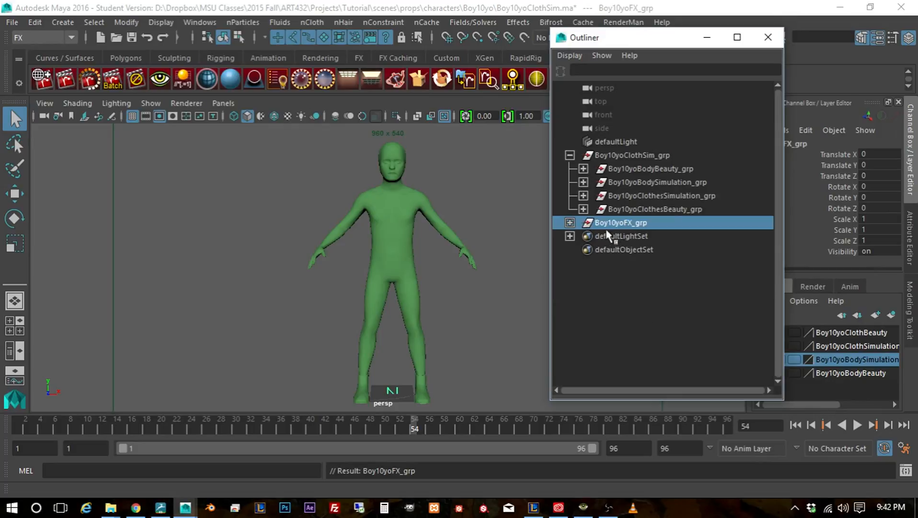
{"action": "middle_click_drag", "start_coordinate": [612, 222], "coordinate": [614, 223]}
{"action": "left_click_drag", "start_coordinate": [622, 155], "coordinate": [622, 154]}
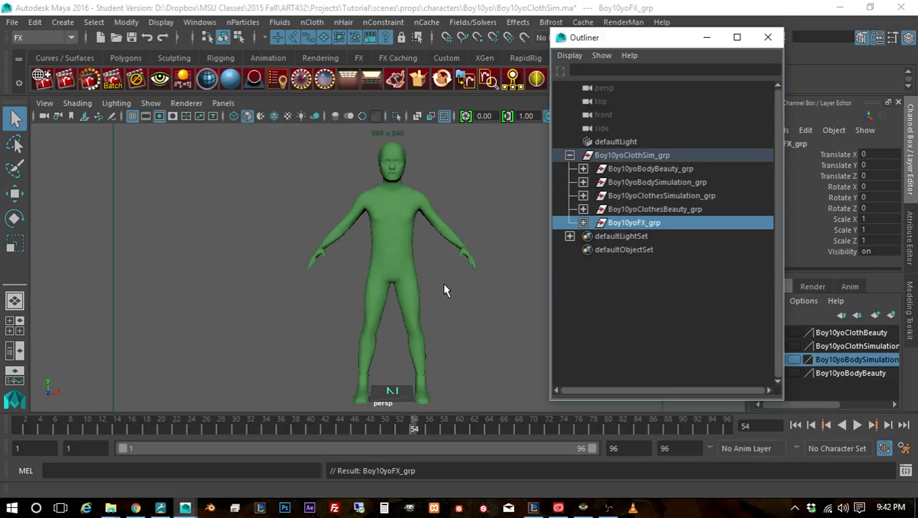
{"action": "mouse_move", "coordinate": [660, 44]}
{"action": "left_mouse_down"}
{"action": "mouse_move", "coordinate": [702, 43]}
{"action": "mouse_move", "coordinate": [662, 49]}
{"action": "left_mouse_up"}
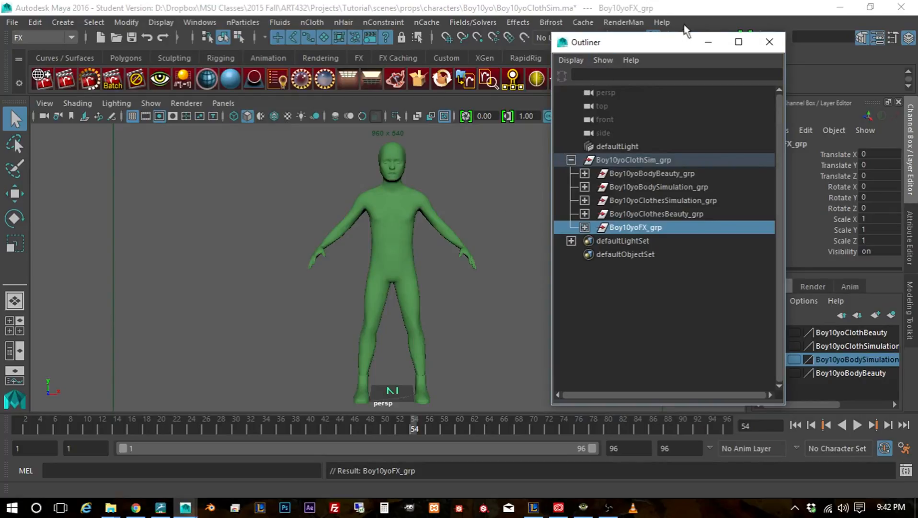
{"action": "left_click_drag", "start_coordinate": [655, 49], "coordinate": [638, 51]}
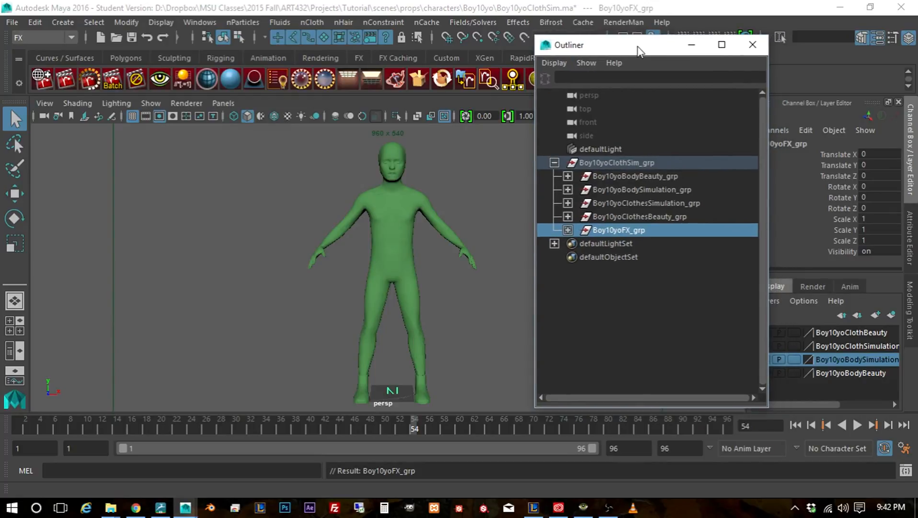